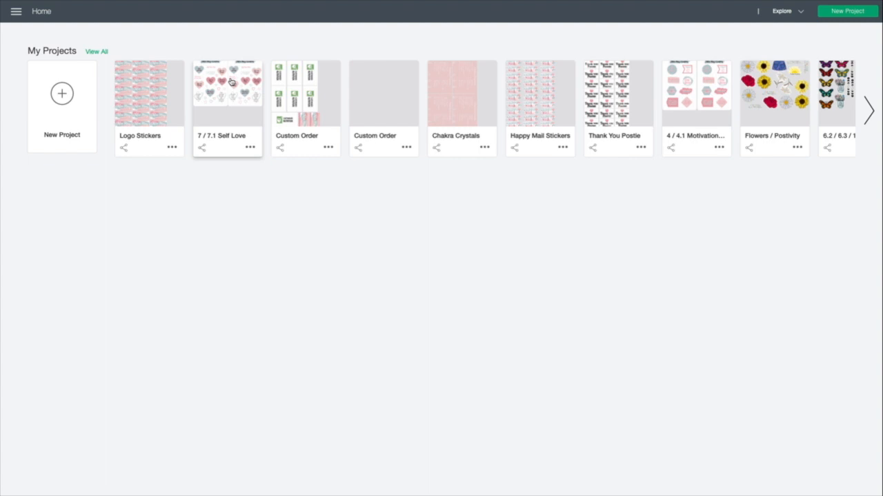
Start a new project and select the uploaded image of eight motivational stickers
click(847, 11)
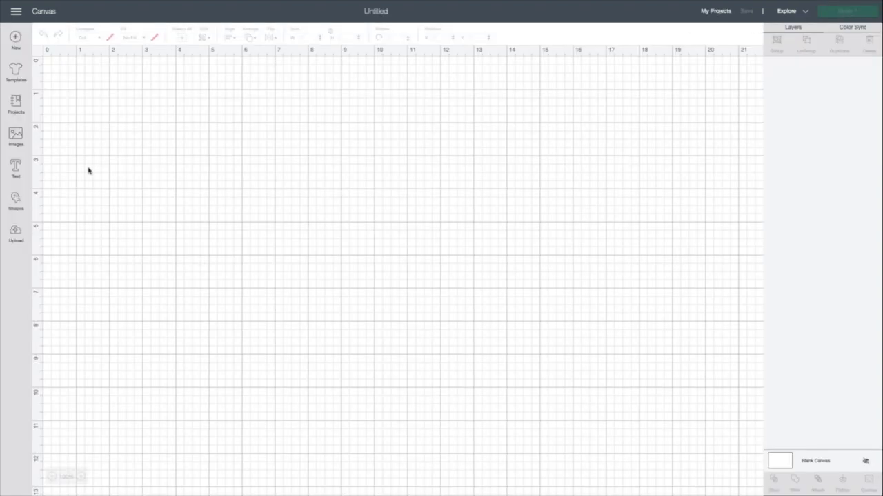
click(16, 234)
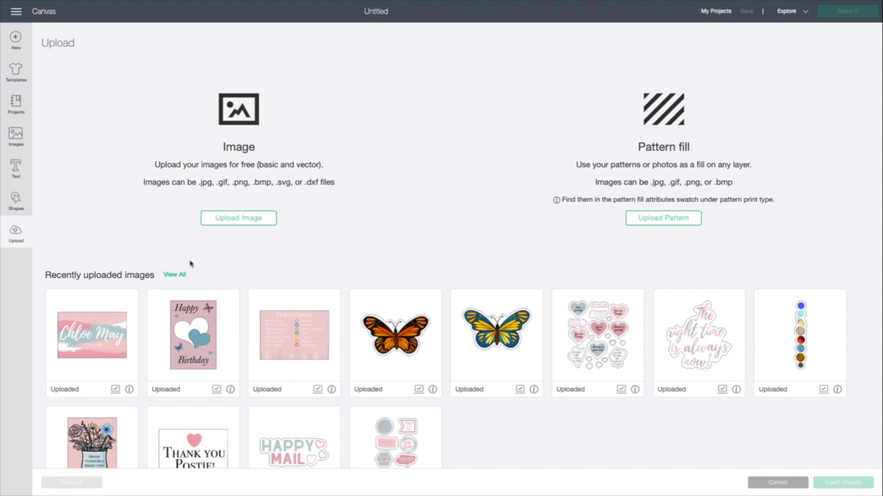
scroll(190, 268, down, 1)
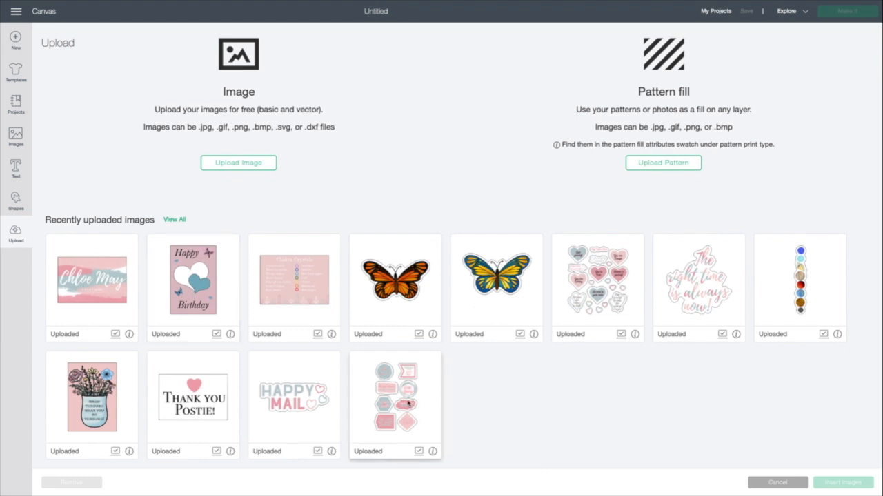
click(404, 403)
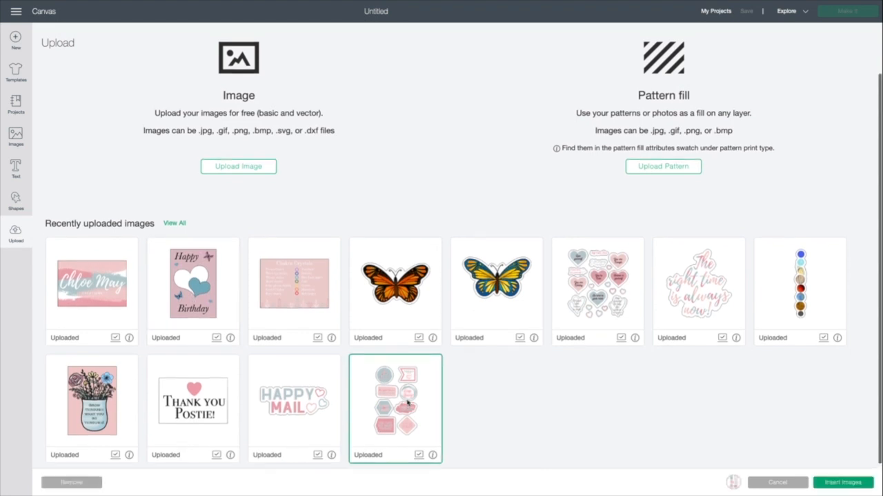
Add the blank sticker background from all uploaded images to the selection and insert both images onto the canvas
click(177, 225)
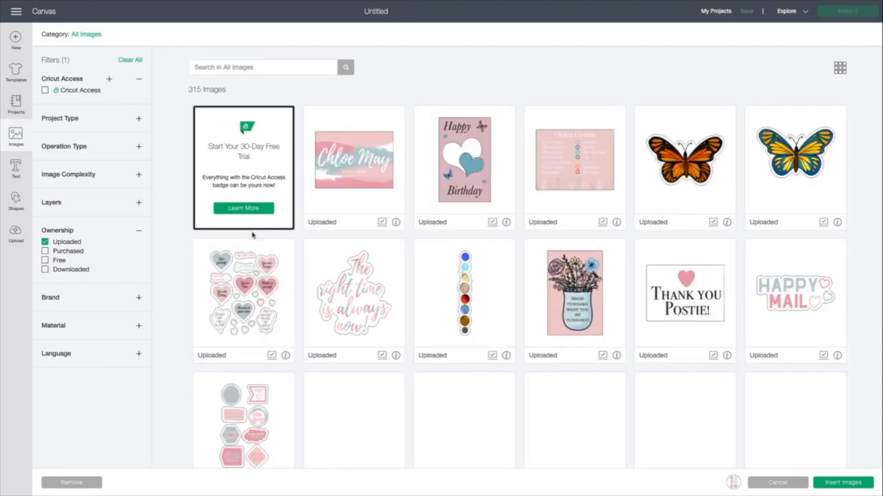
scroll(257, 252, down, 1)
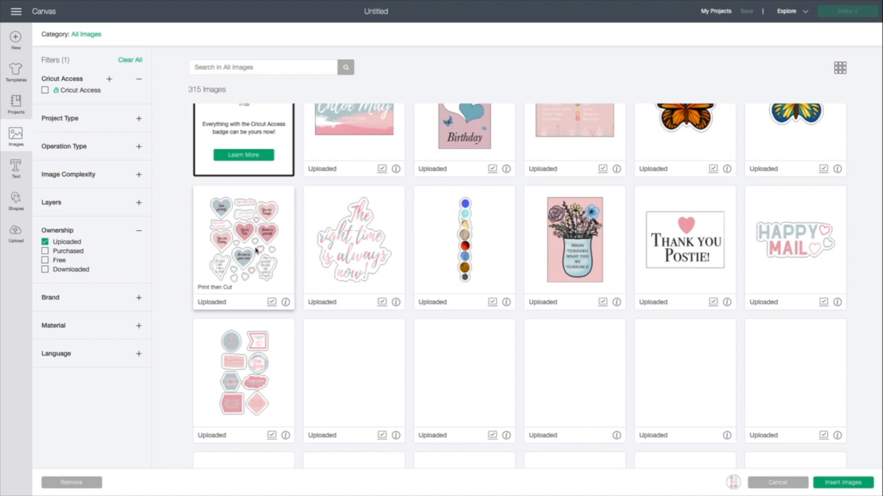
scroll(256, 250, down, 2)
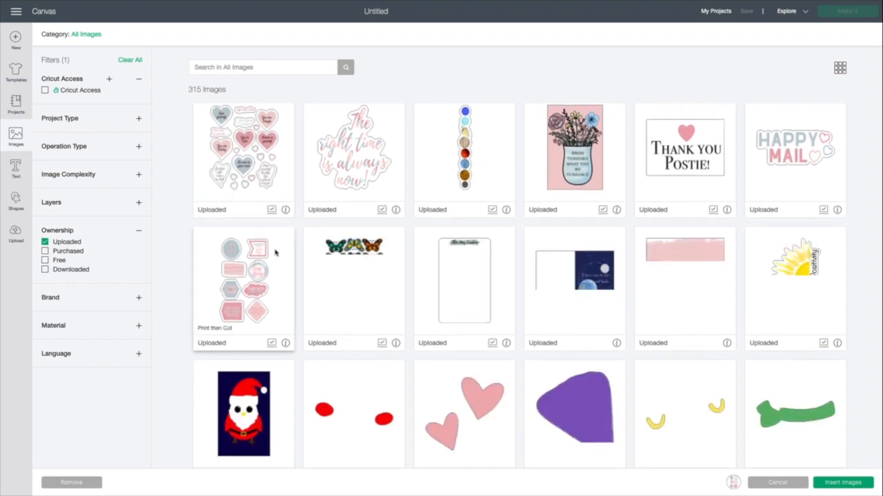
click(454, 270)
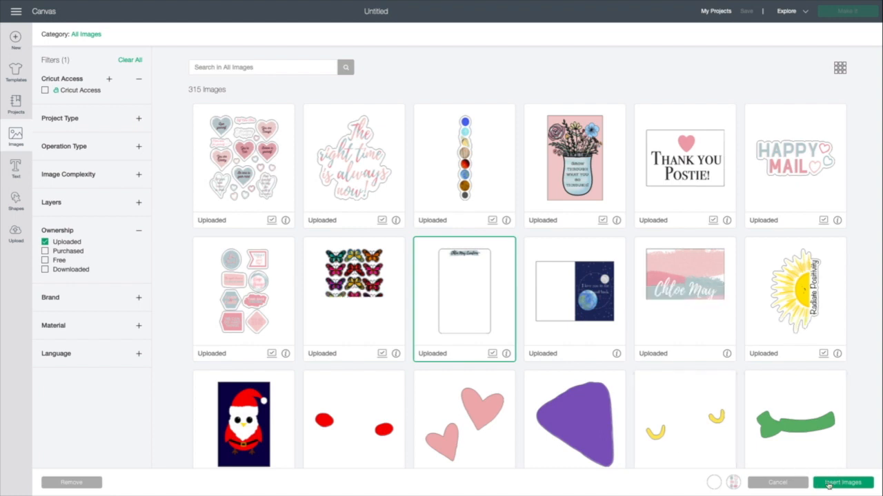
click(828, 484)
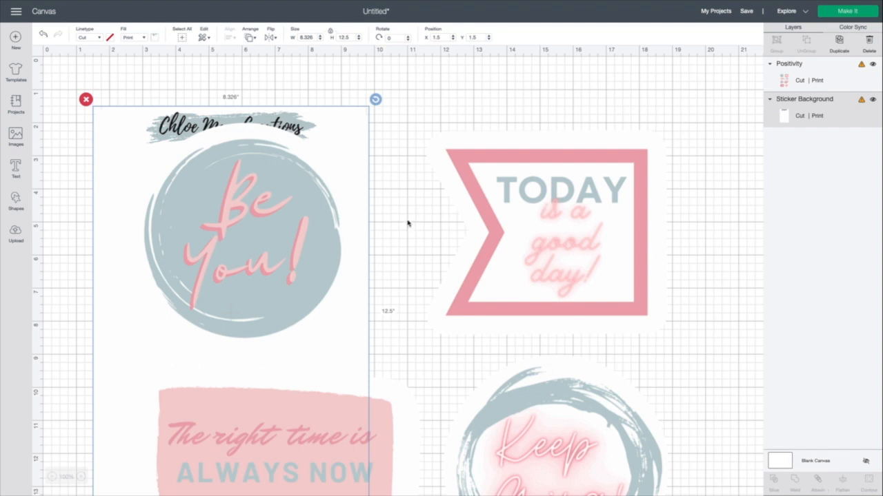
Set the Sticker Background's width to 4 inches and place it in the canvas's upper-left corner
drag(294, 121, 386, 111)
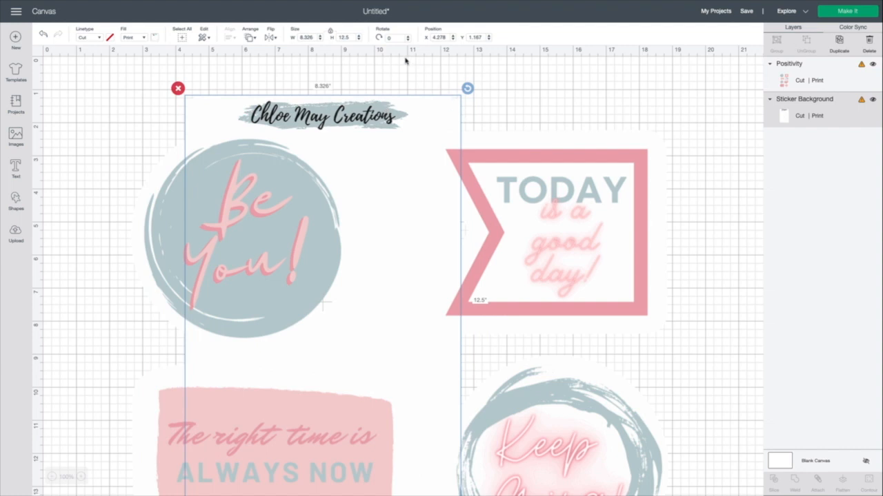
click(312, 37)
text(8.3)
key(Return)
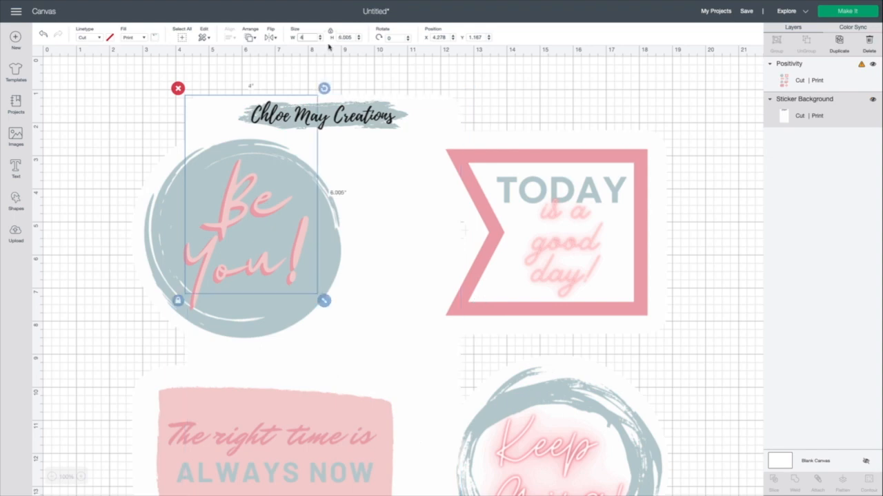
drag(239, 113, 98, 74)
Set the Positivity sticker image's width to 3.9 inches and fit it inside the background, below the logo
click(208, 178)
key(BackSpace)
key(BackSpace)
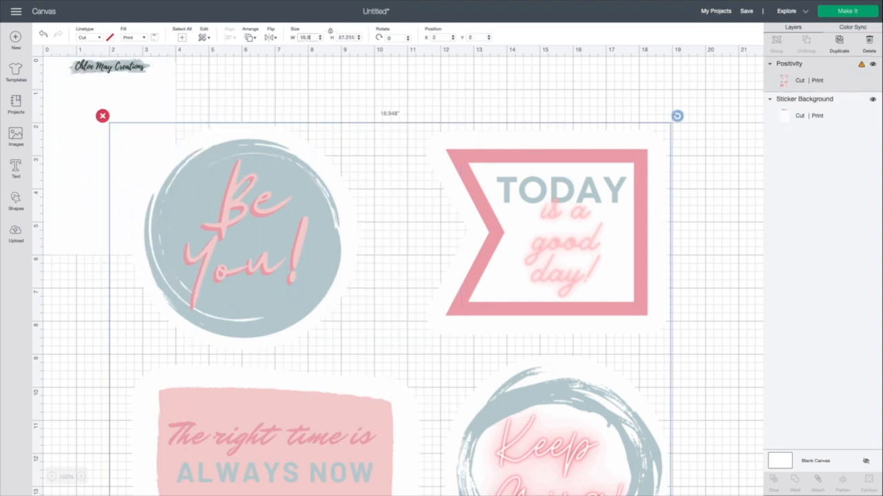
text(3.9)
key(Return)
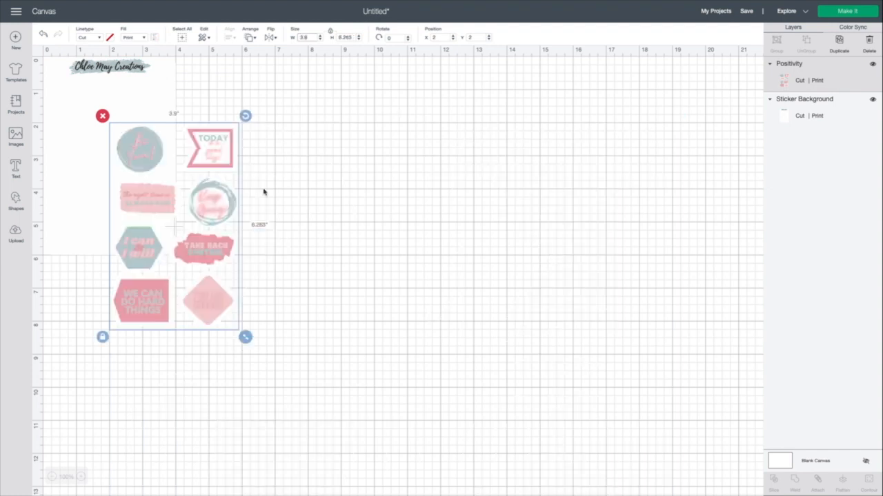
drag(224, 193, 160, 159)
drag(180, 289, 159, 255)
Center the Positivity stickers and the Sticker Background horizontally on each other
drag(236, 230, 129, 201)
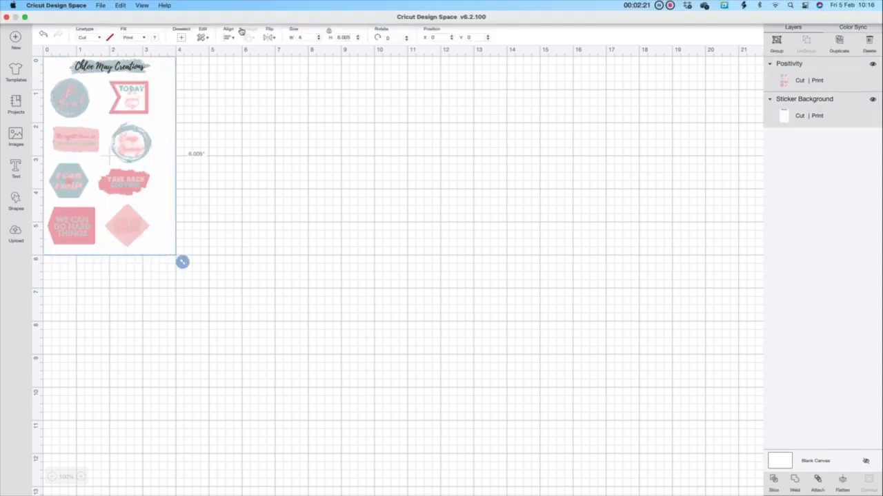
click(230, 39)
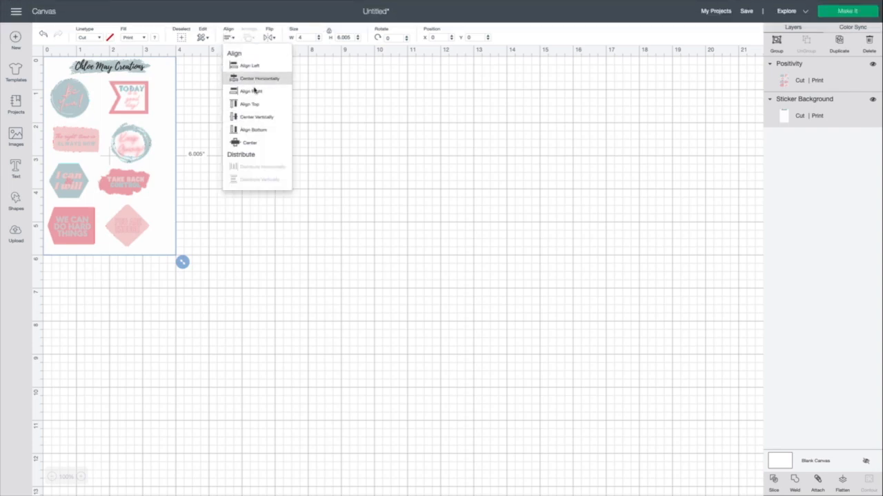
click(249, 80)
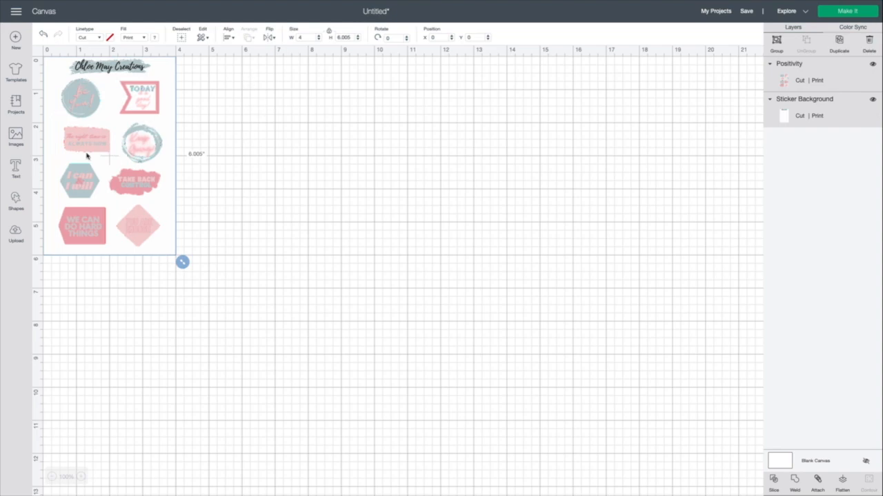
click(288, 246)
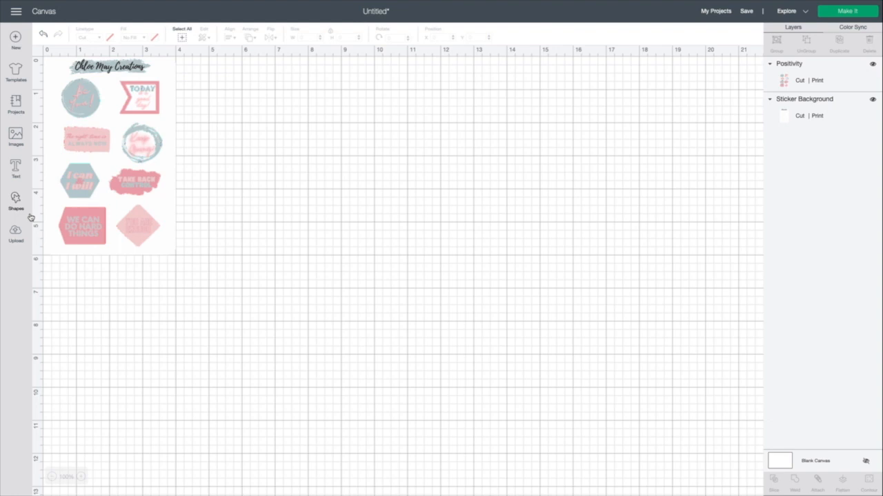
Duplicate the Sticker Background four times
click(160, 66)
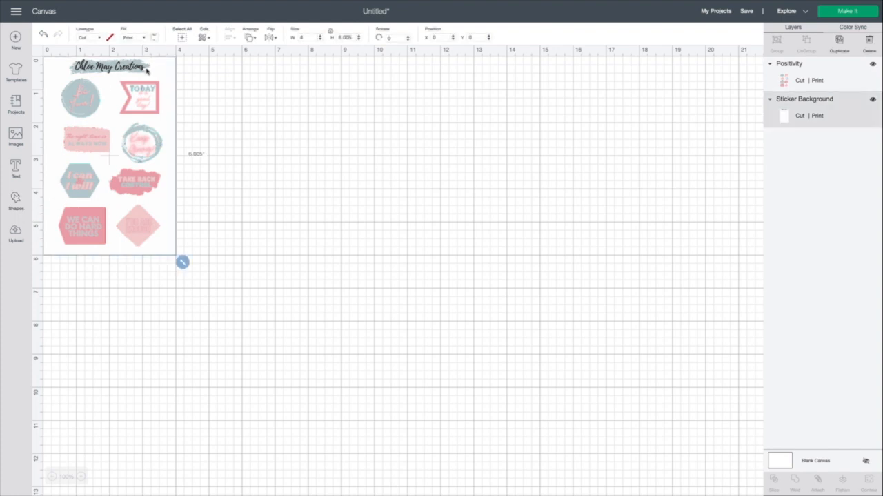
key(ctrl+d)
key(ctrl+d)
key(ctrl+d)
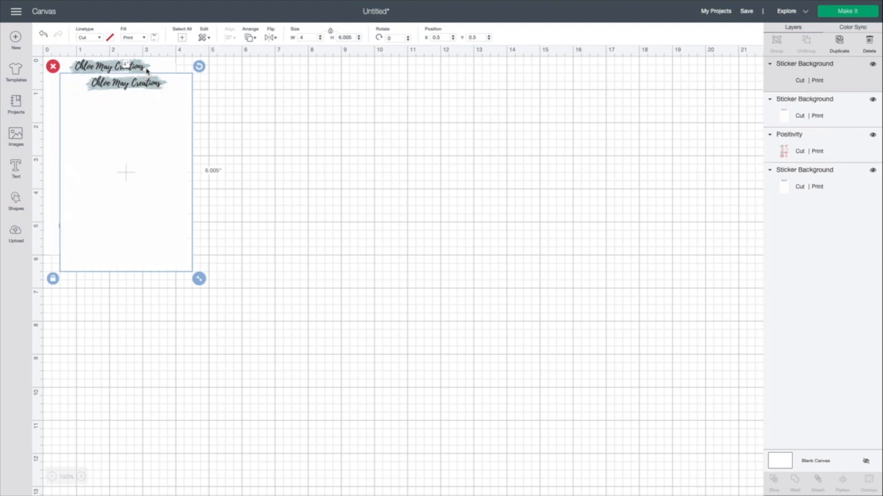
key(ctrl+d)
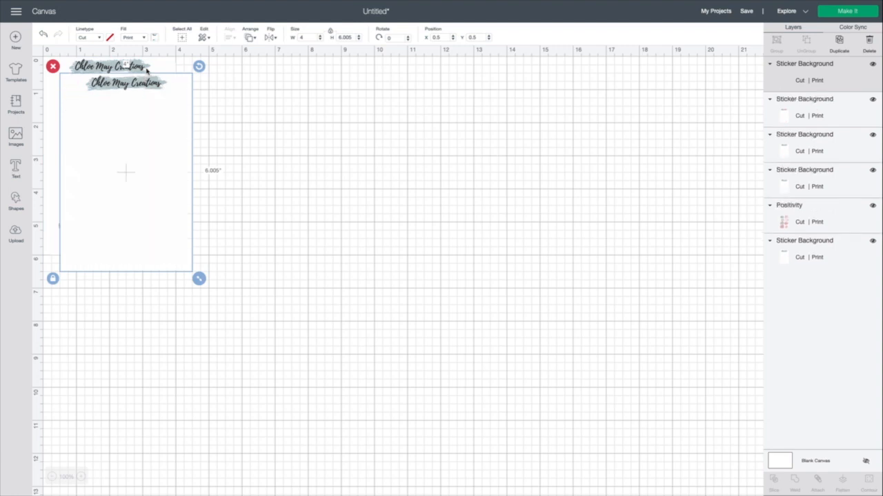
Center the five Sticker Background copies exactly on one another and attach them beside the Positivity stickers
drag(228, 107, 168, 64)
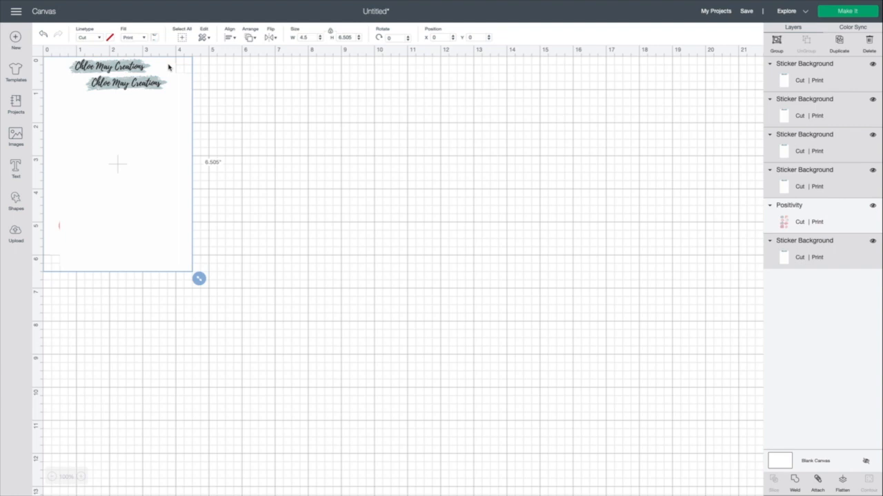
click(230, 38)
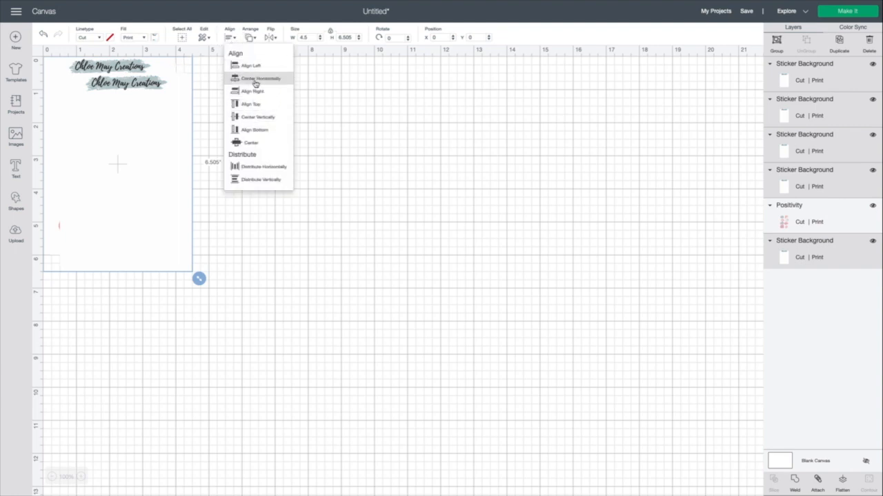
click(251, 145)
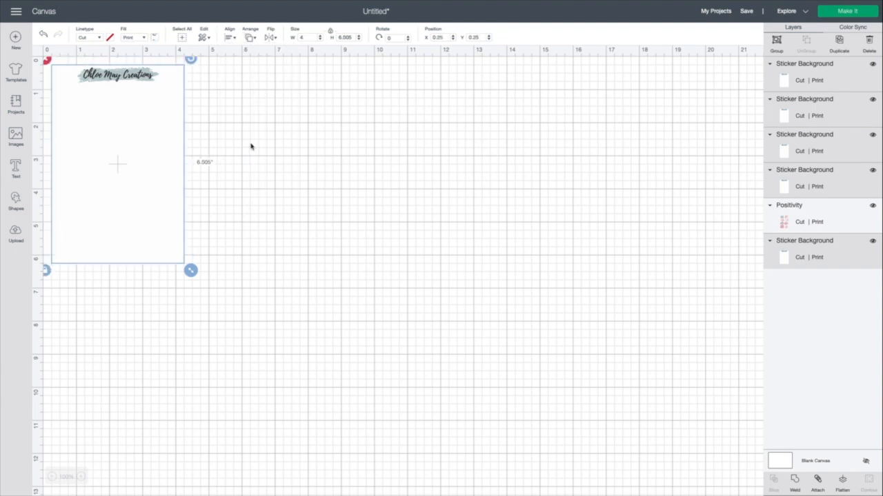
drag(163, 94, 288, 136)
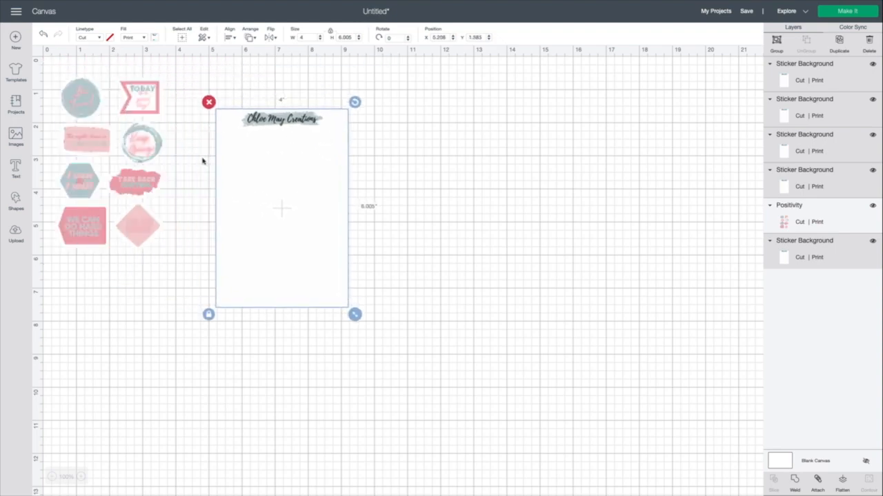
click(818, 481)
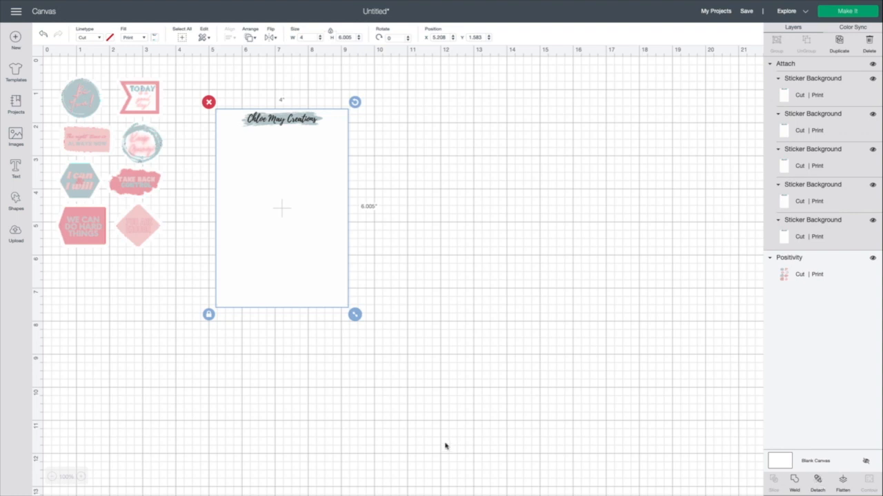
scroll(415, 394, down, 1)
scroll(415, 394, right, 1)
scroll(415, 395, left, 1)
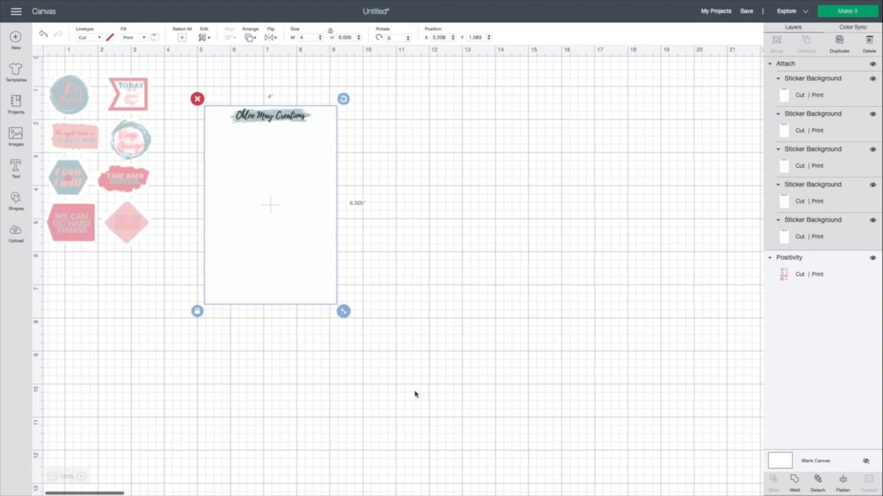
scroll(416, 394, down, 2)
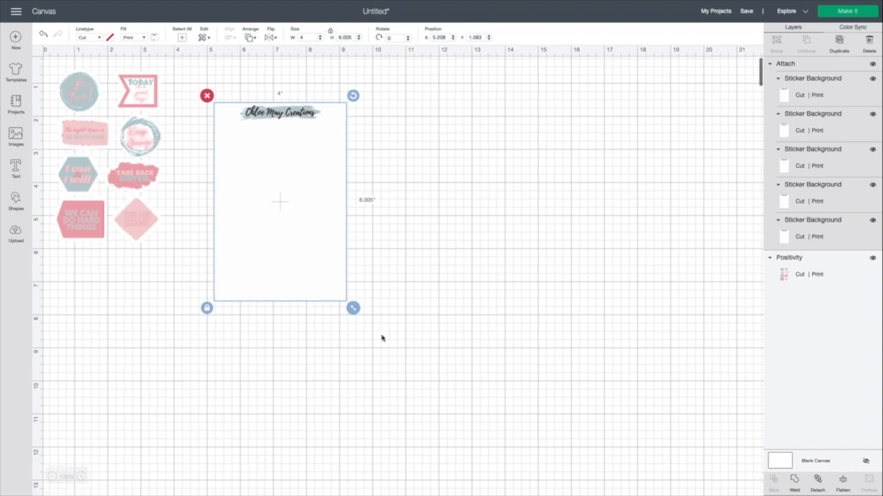
scroll(312, 272, up, 2)
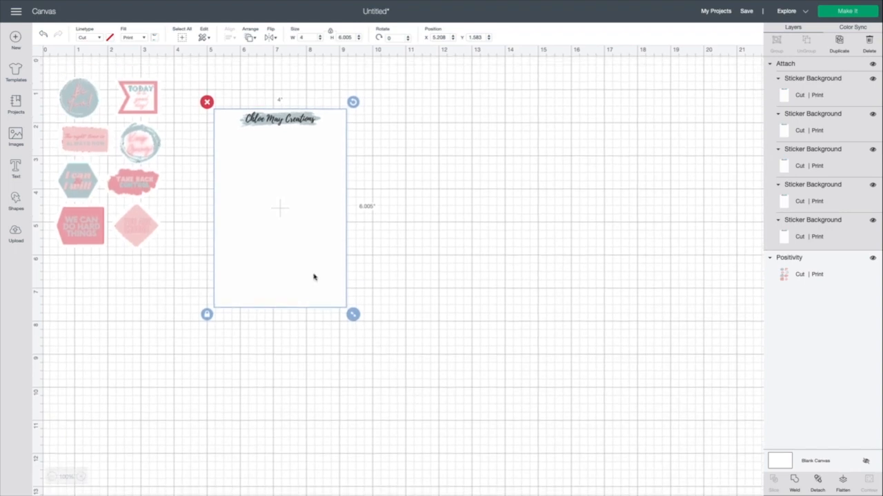
Move the attached backgrounds back to the canvas's upper-left corner and arrange them behind the Positivity stickers
drag(315, 265, 156, 214)
click(249, 38)
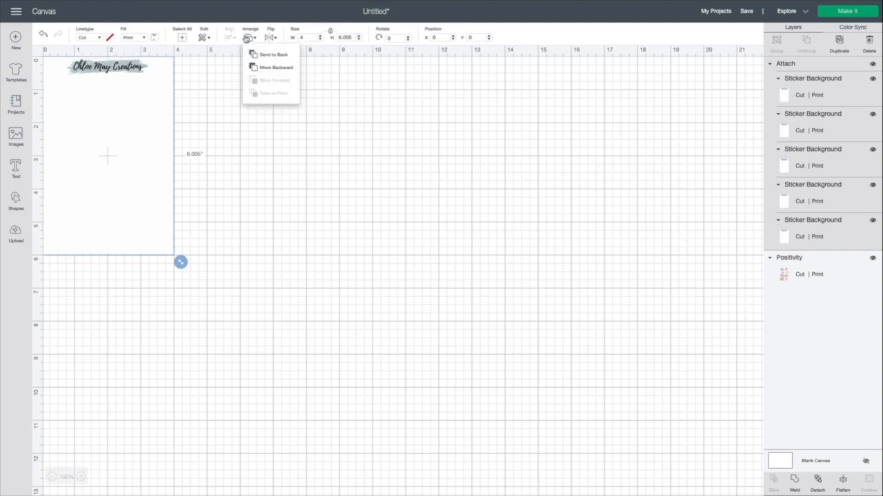
click(258, 66)
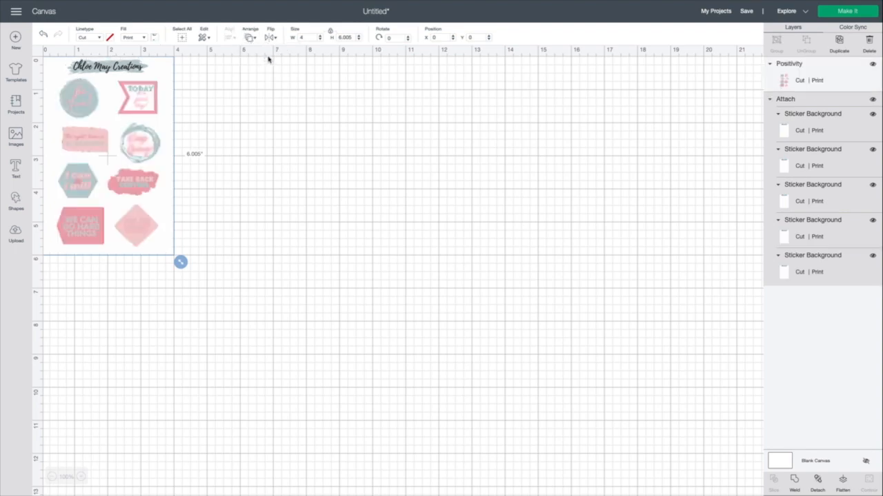
Insert a square and place it on the empty canvas area beside the sticker sheet
click(18, 201)
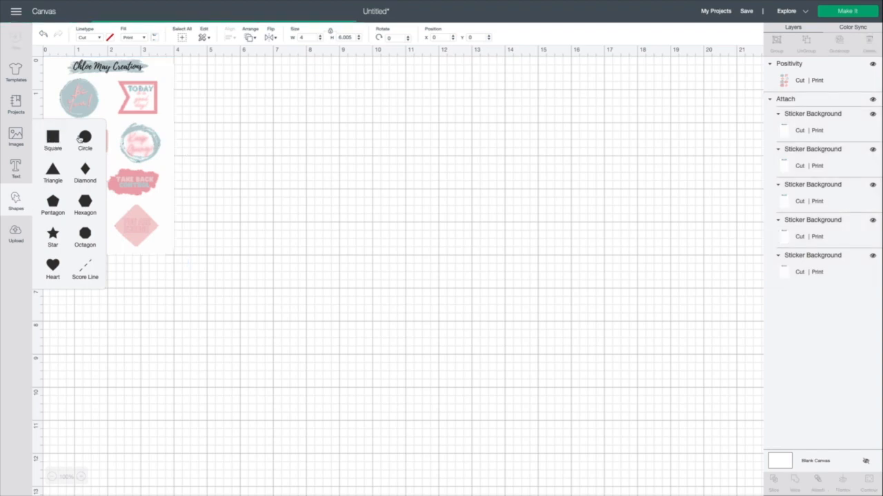
click(52, 137)
drag(169, 132, 307, 119)
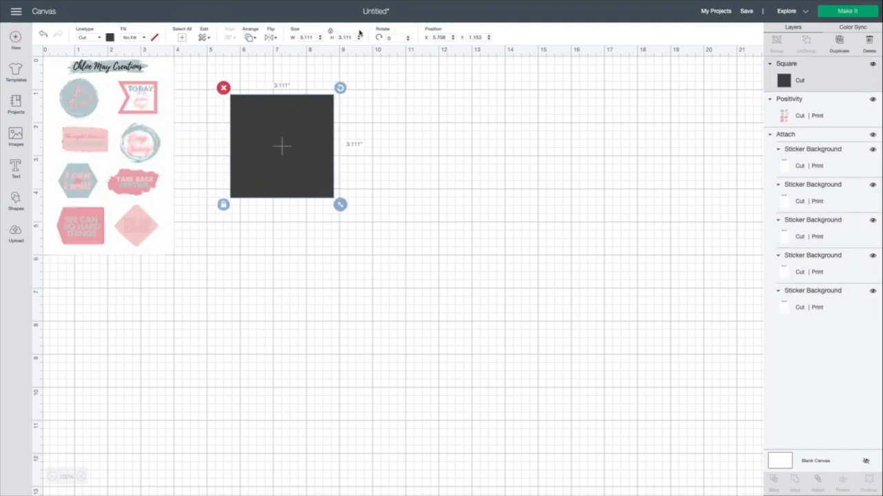
Unlock the square's proportions and resize it to 6.75 inches wide by 9.25 inches high
drag(313, 38, 301, 37)
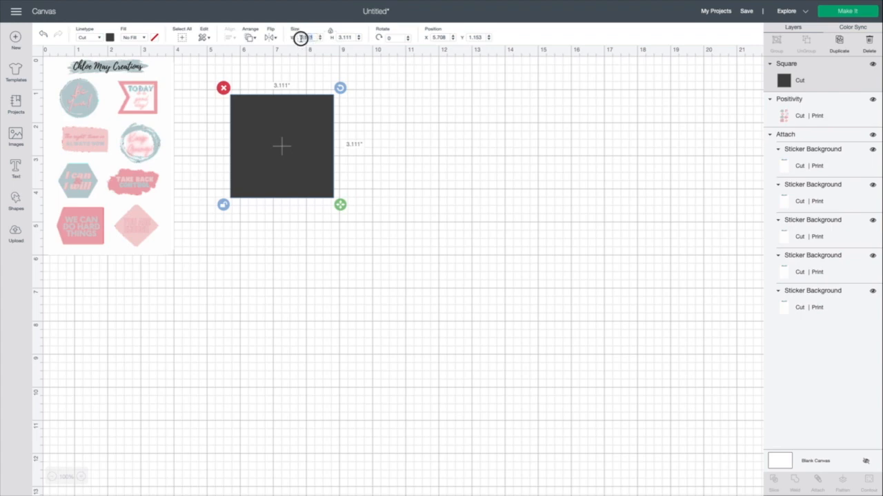
text(6.75)
key(Tab)
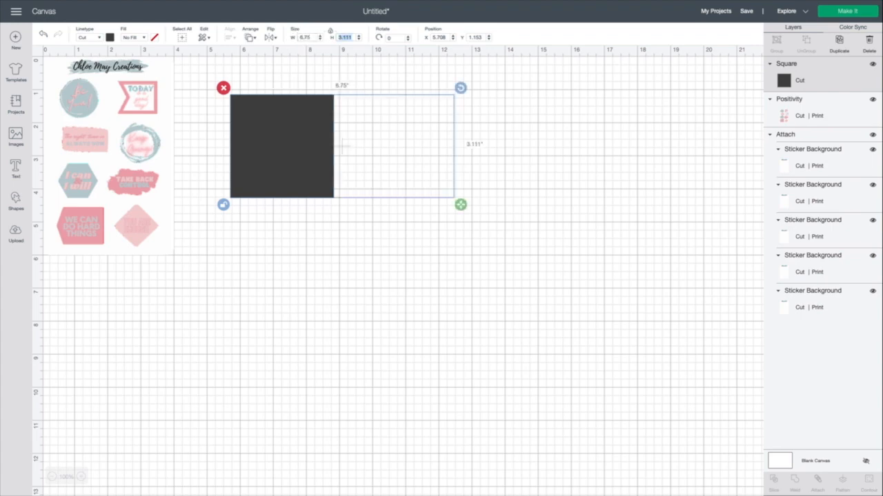
text(9)
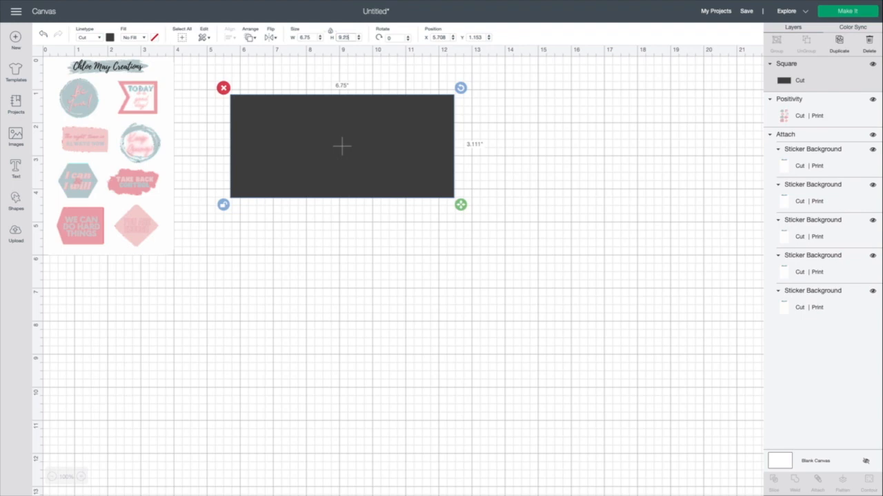
text(.25)
key(Return)
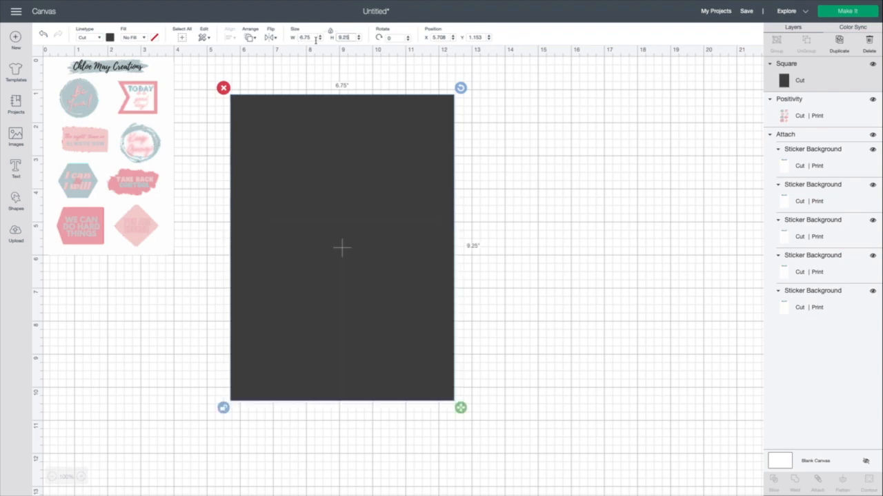
Rotate the rectangle 90 degrees, place it at the canvas's upper-left corner and send it behind the sticker sheet
click(387, 38)
key(Return)
drag(341, 247, 212, 181)
click(249, 37)
click(255, 53)
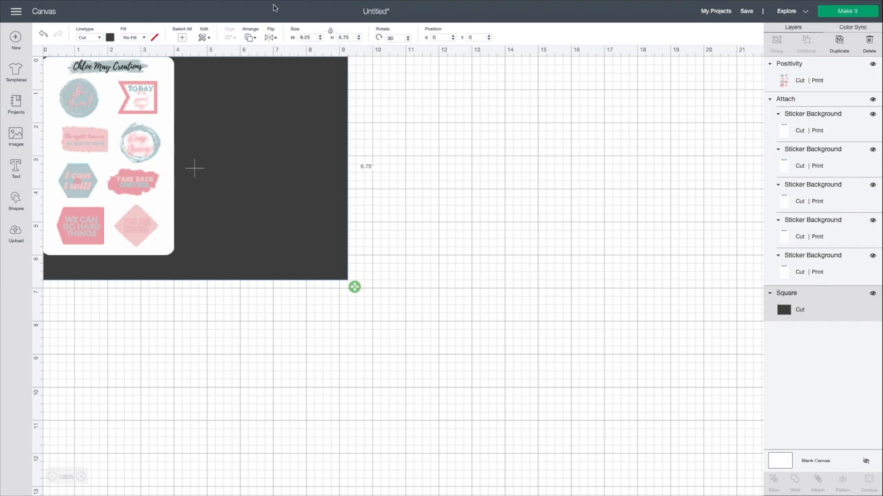
Center the Positivity stickers horizontally on the attached Sticker Backgrounds
mouse_move(143, 107)
mouse_down()
mouse_move(152, 105)
mouse_move(144, 105)
mouse_up()
click(165, 111)
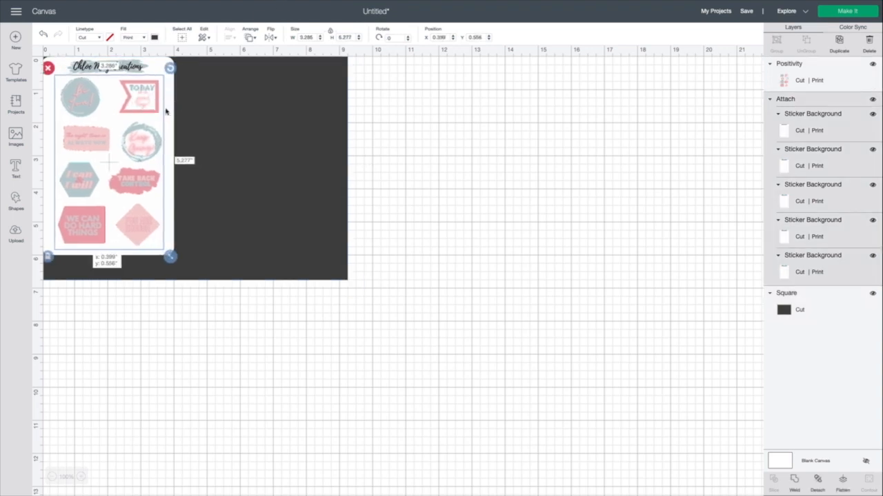
shift+click(153, 115)
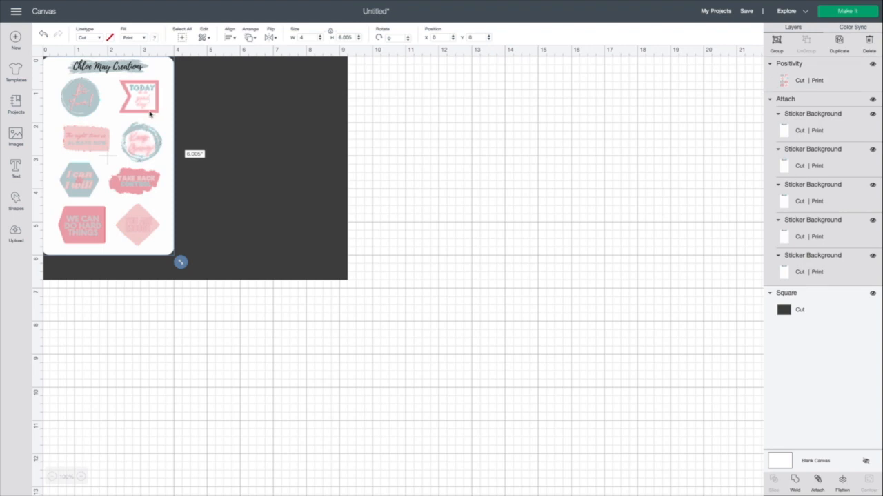
click(234, 38)
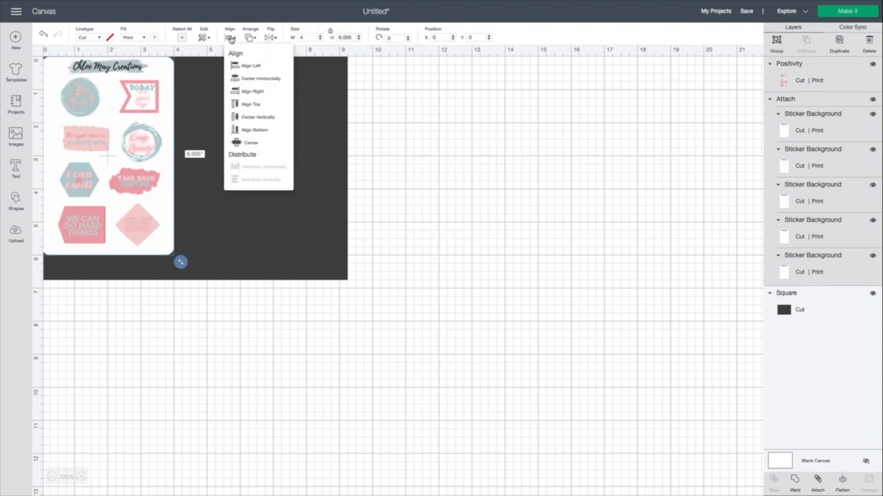
click(248, 78)
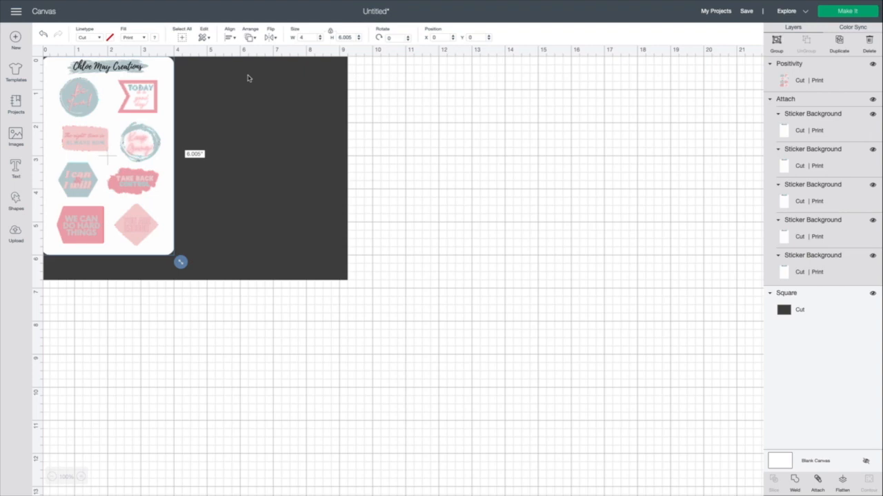
Inspect up close how the Positivity stickers sit on the white background and around the title
click(79, 477)
click(79, 477)
click(79, 477)
click(80, 477)
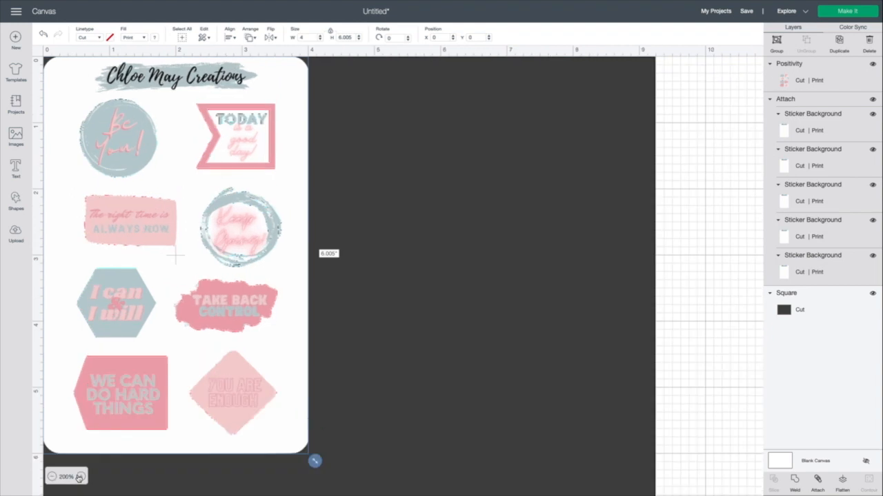
click(79, 477)
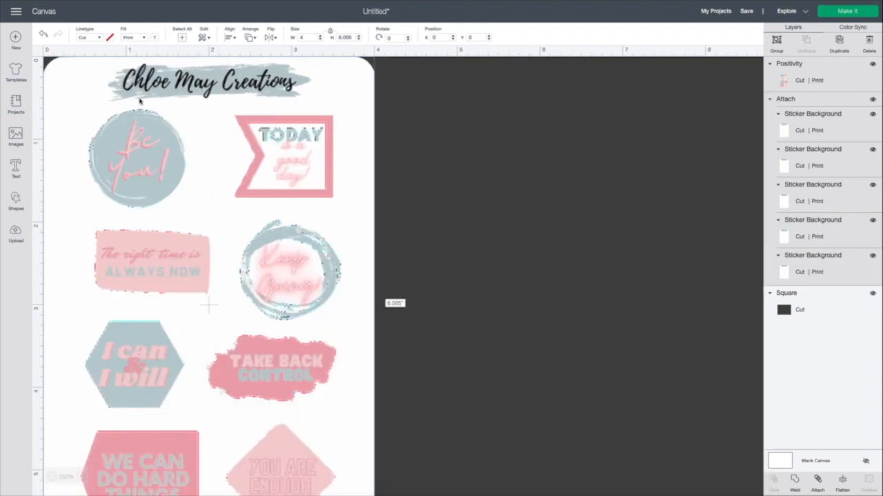
click(488, 140)
click(227, 151)
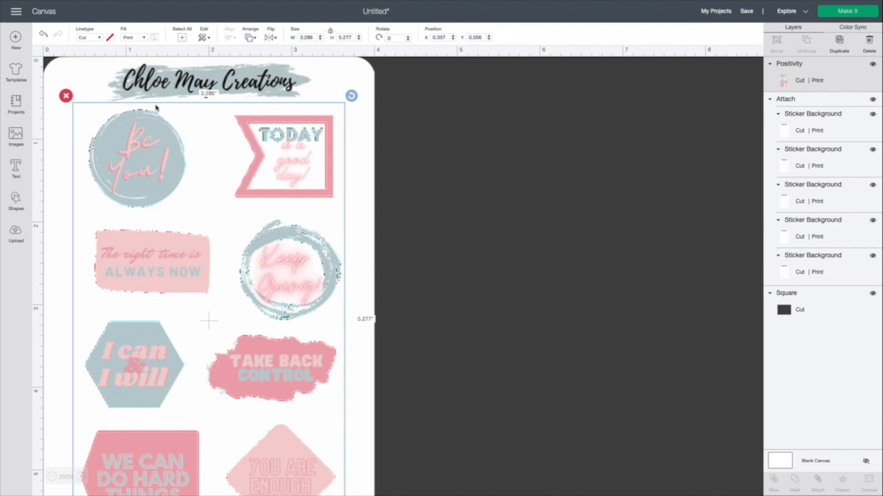
scroll(156, 107, down, 3)
scroll(156, 106, down, 3)
scroll(156, 107, up, 5)
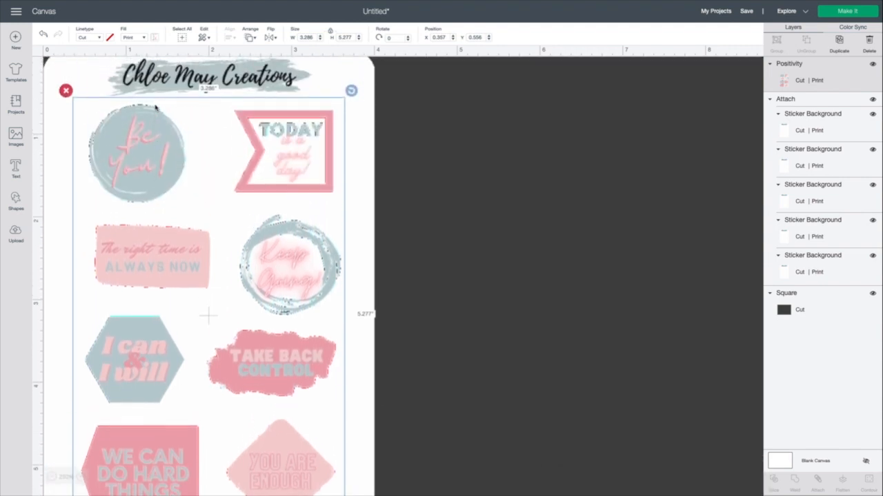
click(52, 477)
click(52, 477)
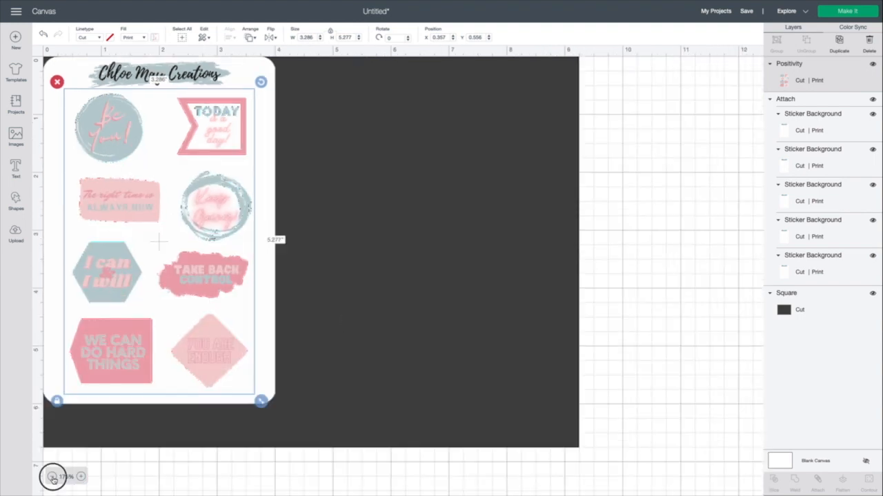
click(52, 478)
click(52, 477)
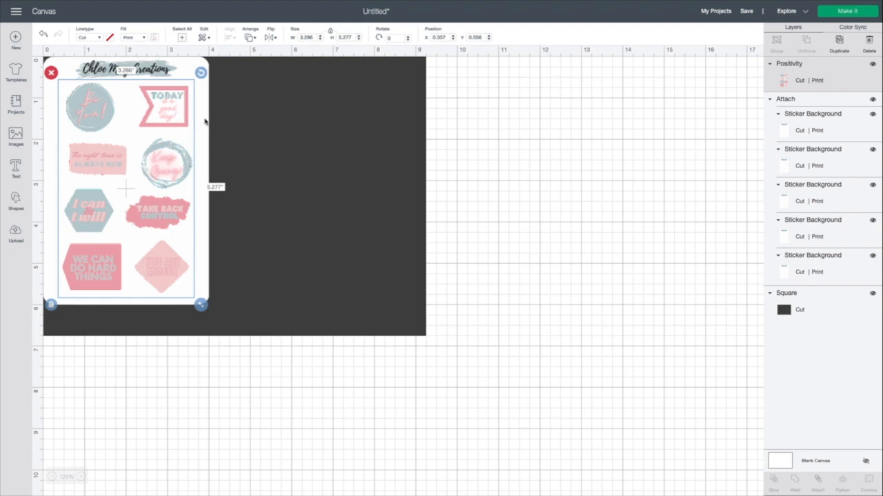
Attach the Positivity stickers to the stacked Sticker Backgrounds
shift+click(173, 120)
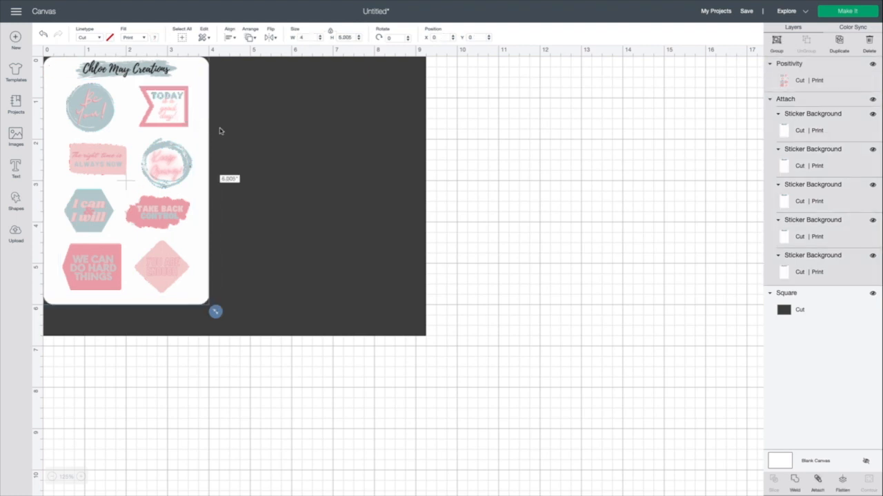
click(817, 480)
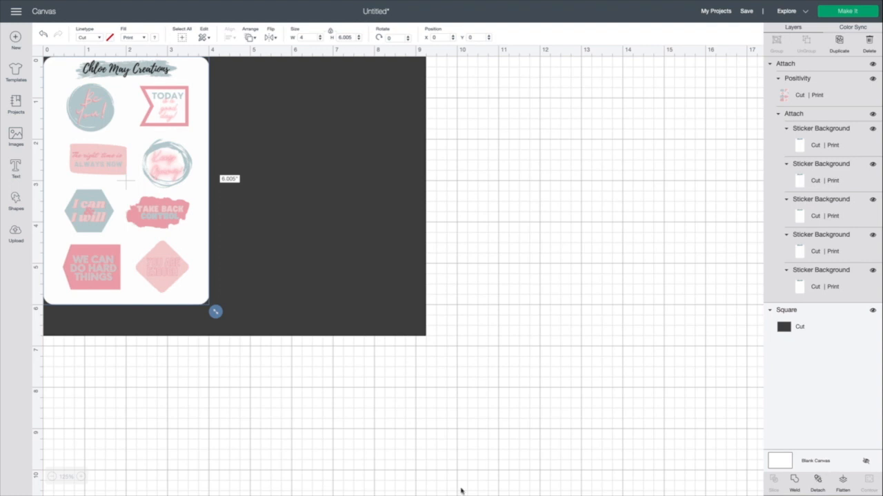
Try to enlarge the attached sticker sheet proportionally to about 4.45 by 6.68 inches within the dark rectangle
drag(215, 312, 223, 339)
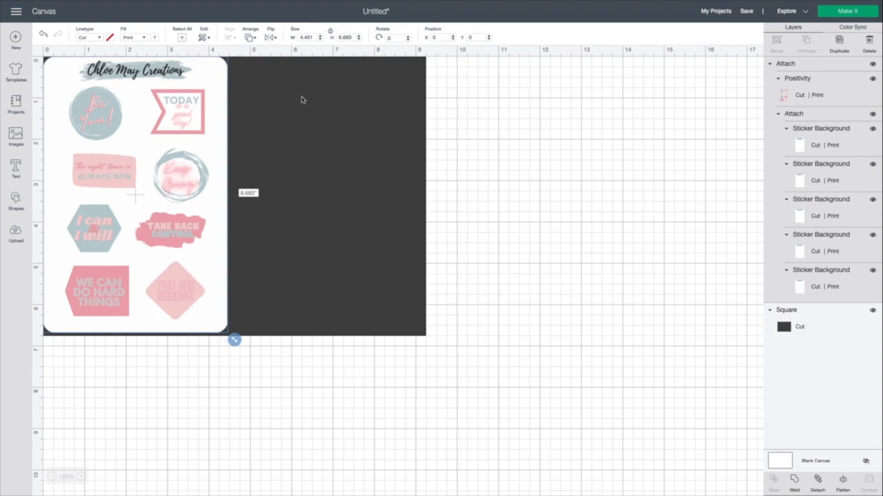
click(314, 38)
text(.)
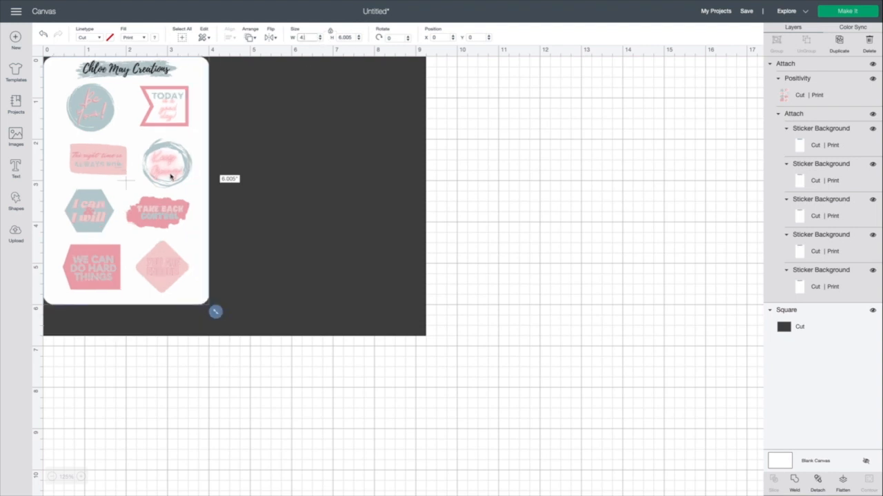
click(538, 181)
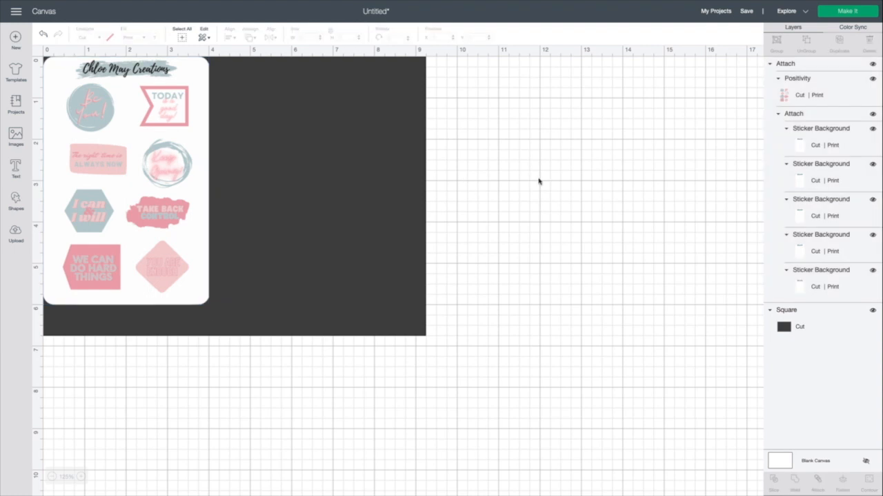
Duplicate the attached sticker sheet and place the copy beside the original with a narrow gap, inside the dark rectangle
click(194, 177)
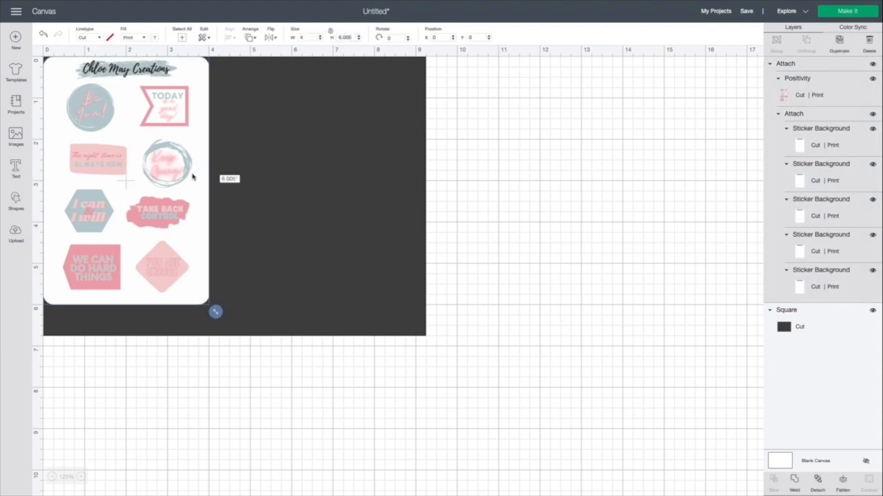
key(ctrl+d)
drag(158, 173, 307, 152)
click(437, 172)
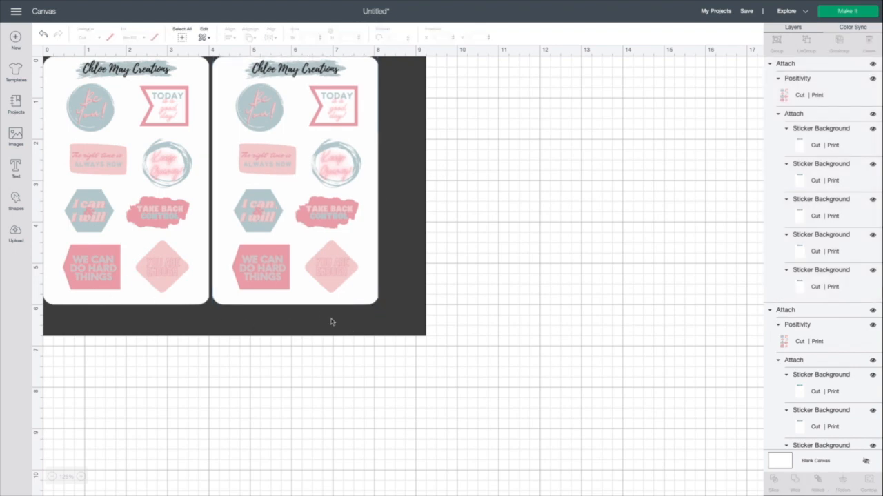
Delete the dark guide rectangle and attach the two sticker sheets to each other
scroll(366, 294, down, 1)
drag(411, 275, 676, 451)
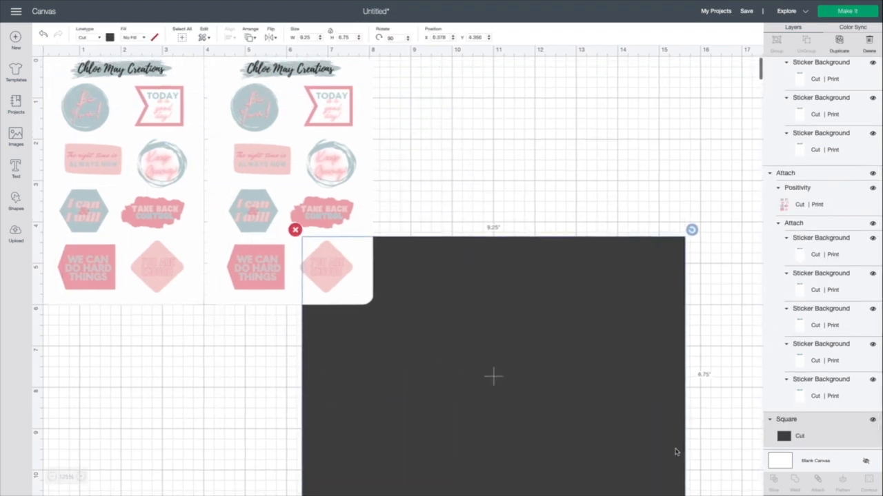
key(Delete)
drag(516, 213, 93, 181)
click(818, 483)
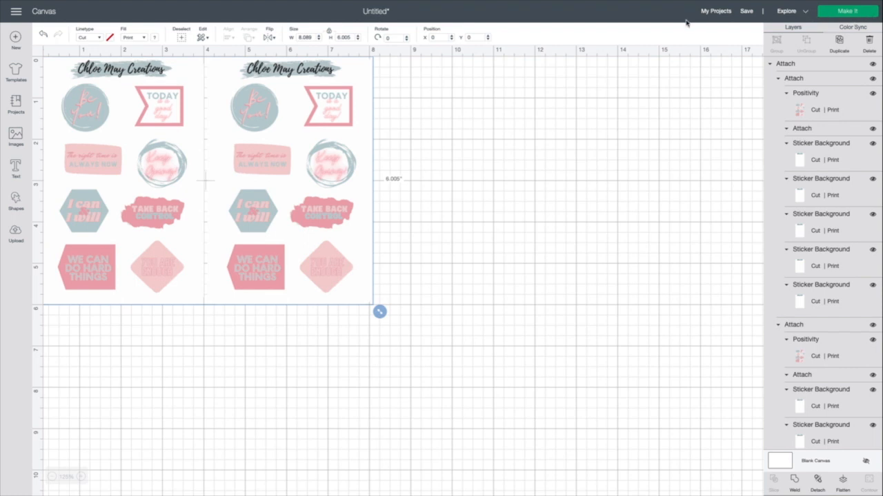
Save the project under the name Test
click(747, 12)
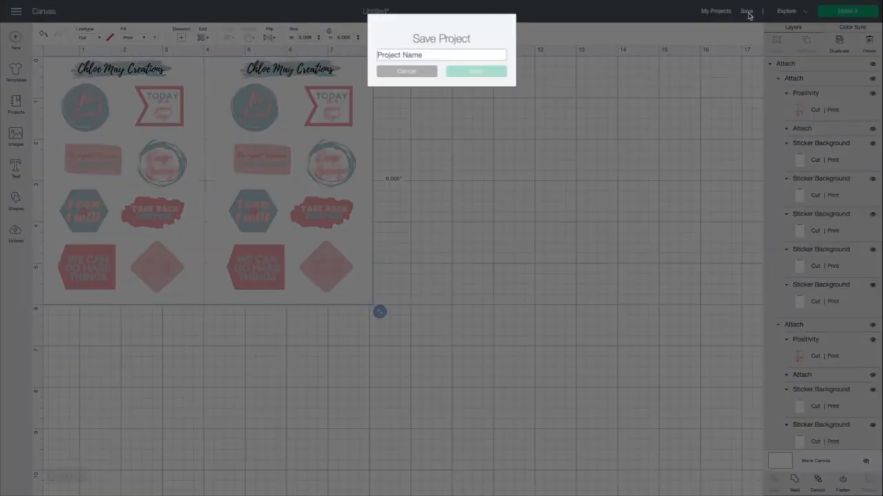
text(Test)
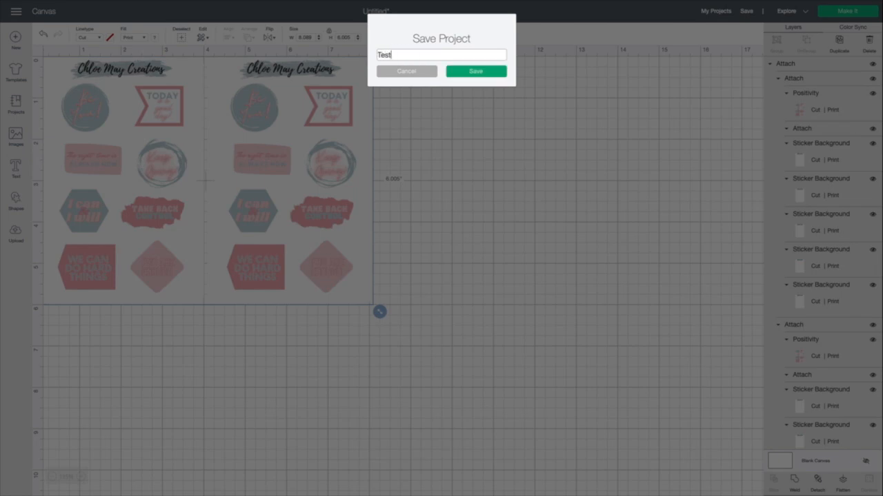
key(Return)
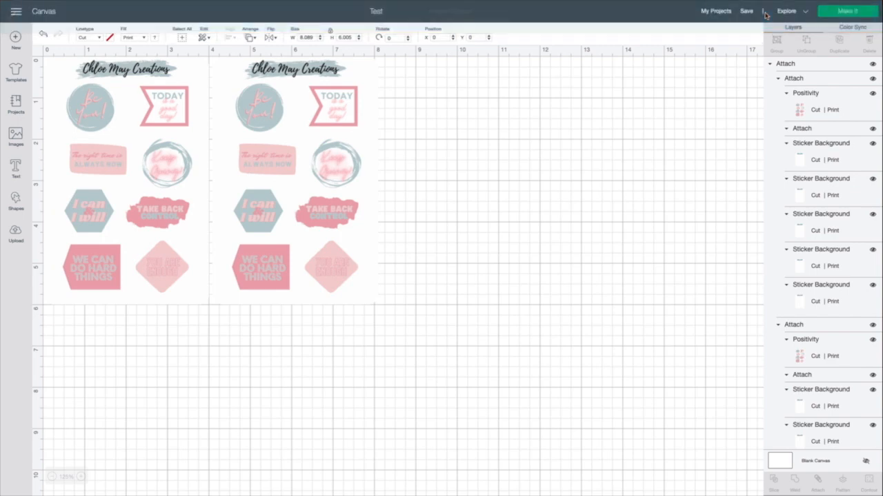
Send the project to the Make stage with the 8.5 x 11 inch mat and mark it as already printed
click(855, 12)
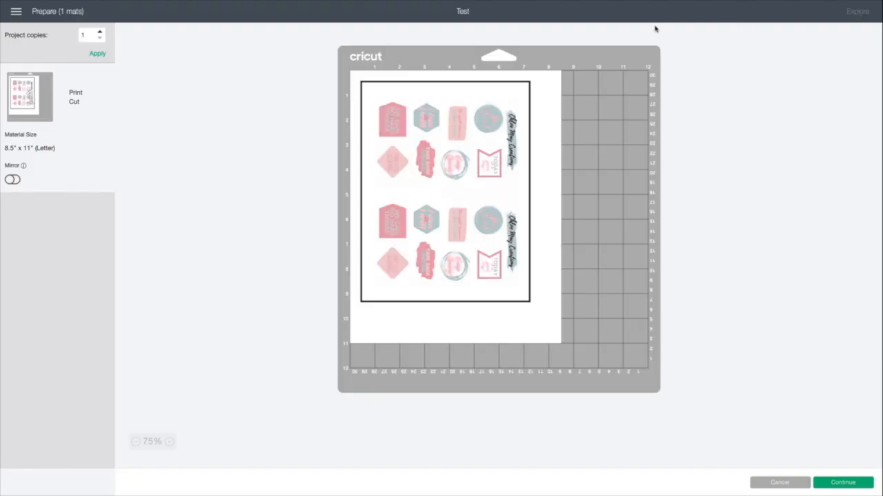
click(843, 483)
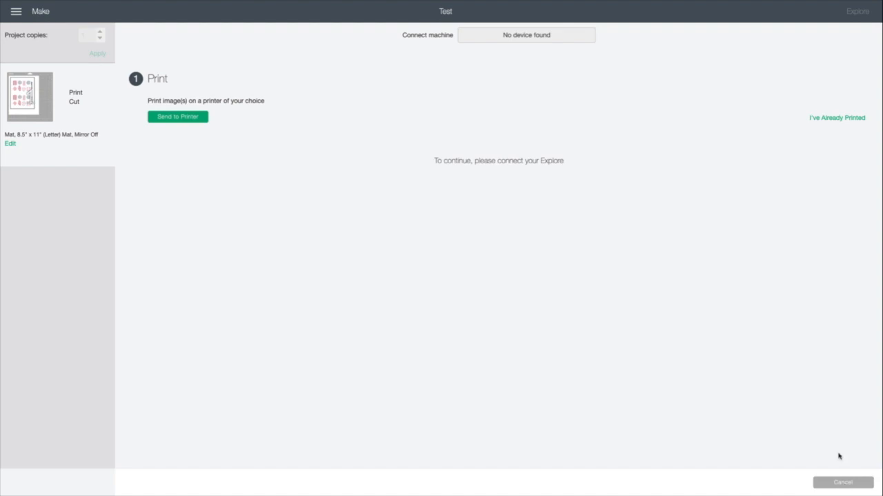
mouse_move(380, 2)
click(852, 119)
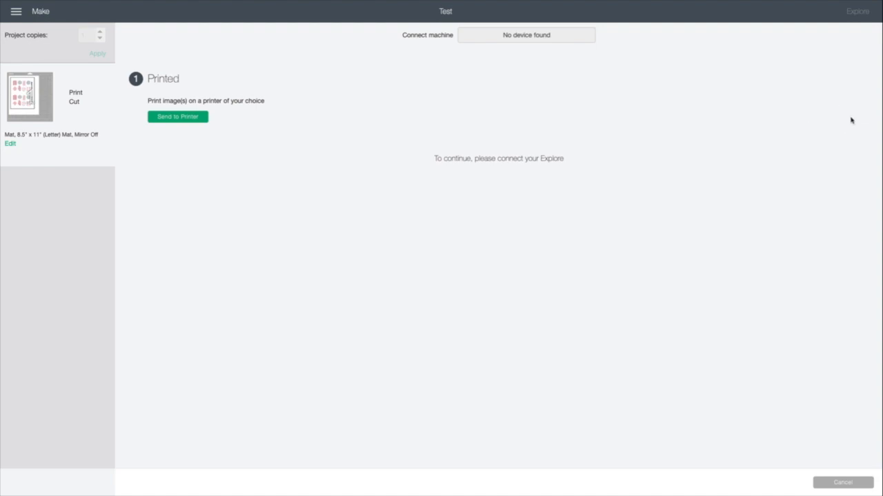
Connect the Air 2 : 0 USB cutting machine
click(508, 33)
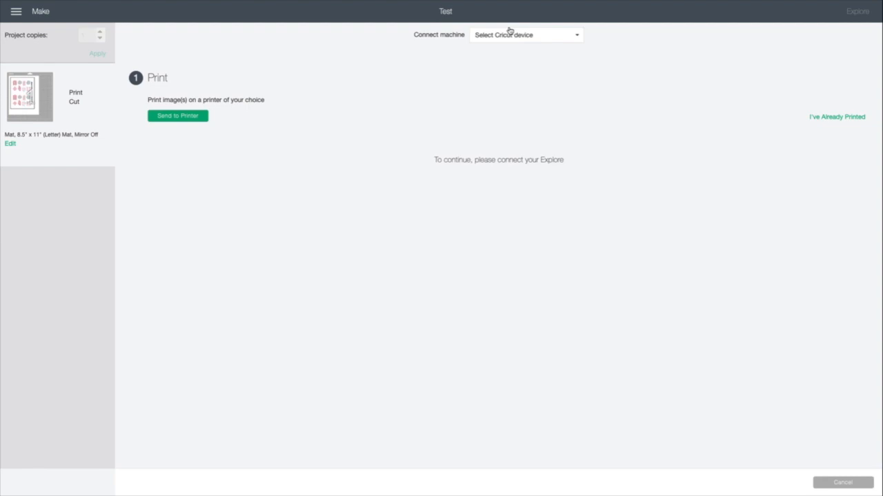
click(547, 35)
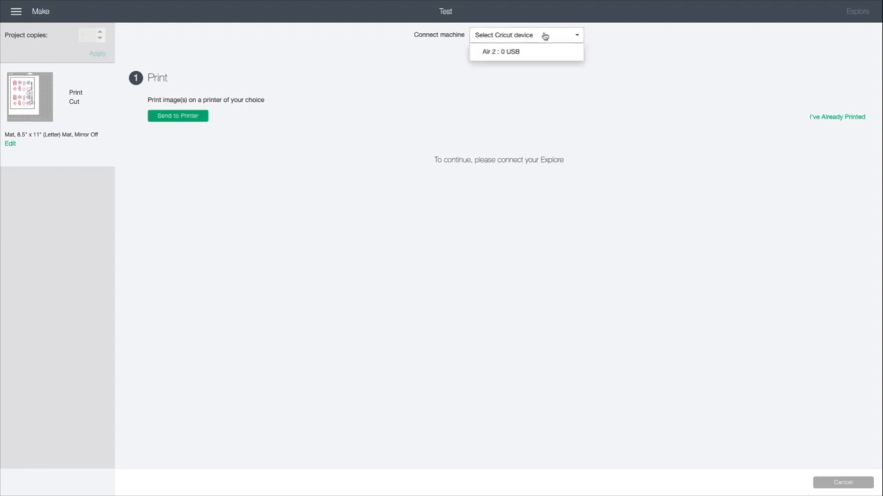
click(487, 54)
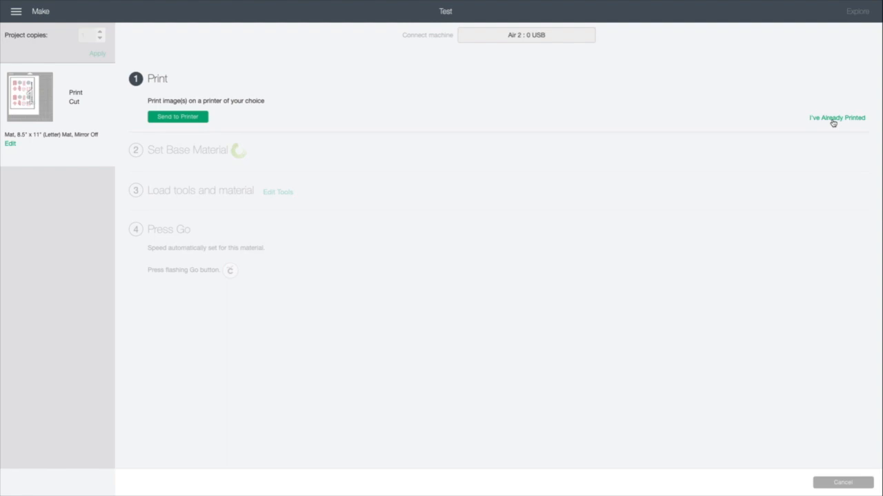
Mark the project as already printed and browse all compatible materials for the Kiss Cut Sticker Paper entry
click(833, 122)
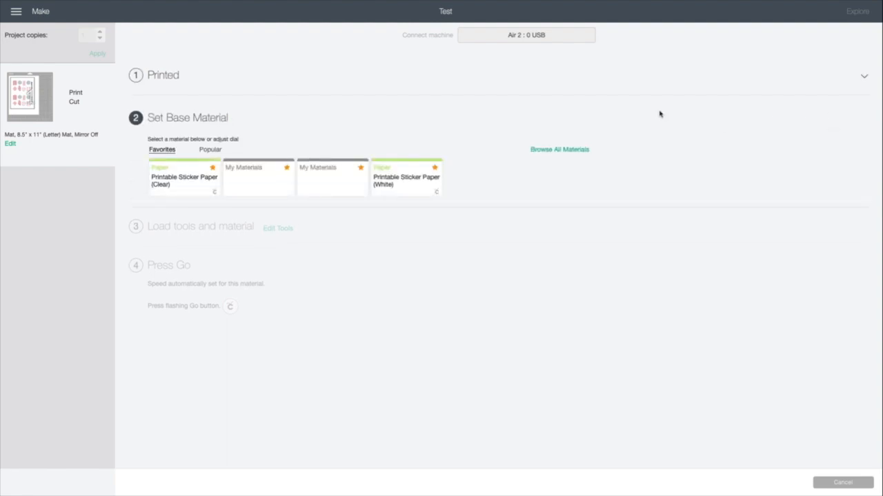
click(551, 150)
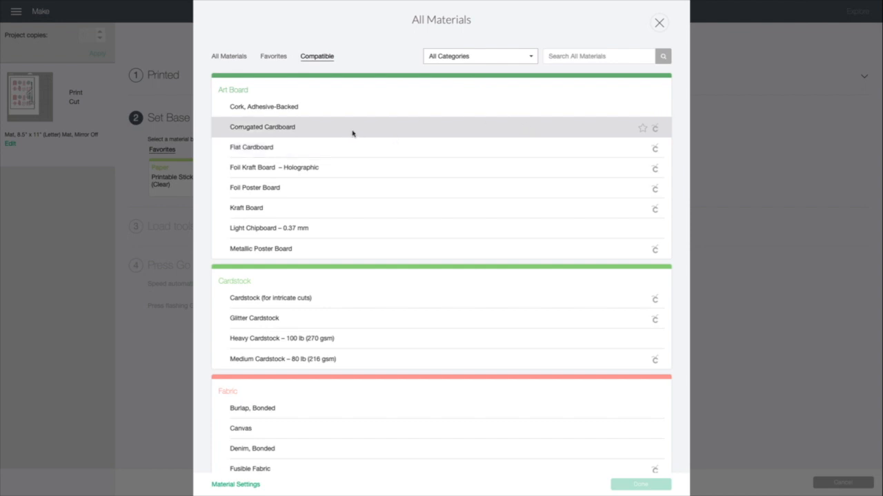
scroll(398, 381, down, 6)
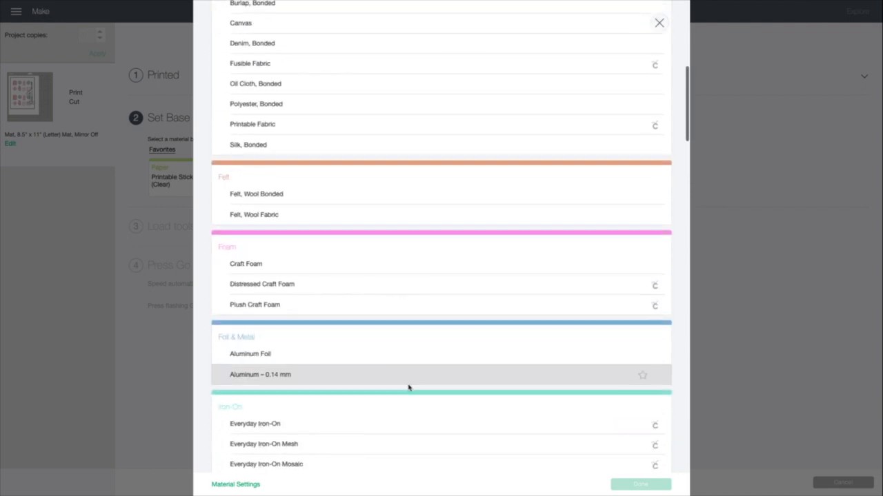
scroll(408, 388, down, 6)
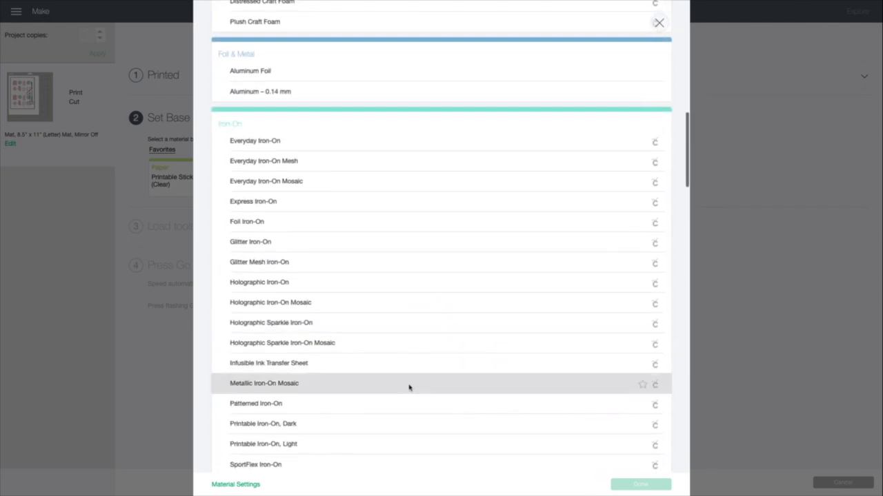
scroll(408, 387, down, 5)
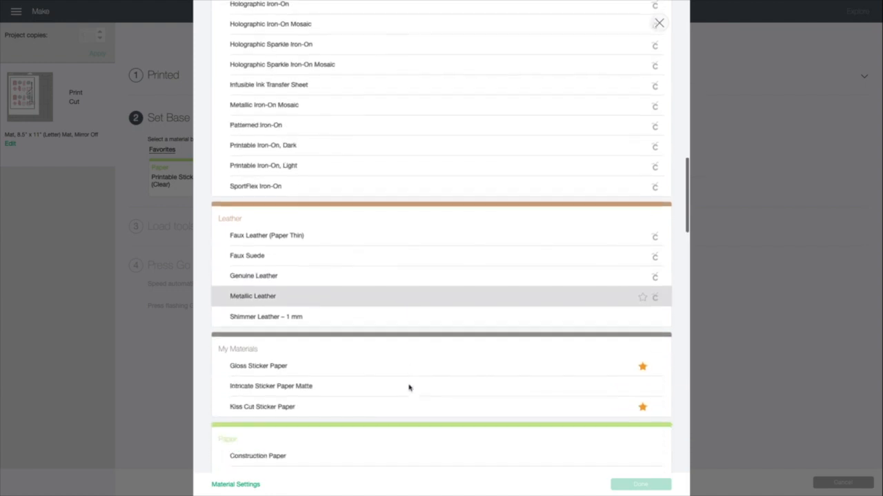
click(269, 280)
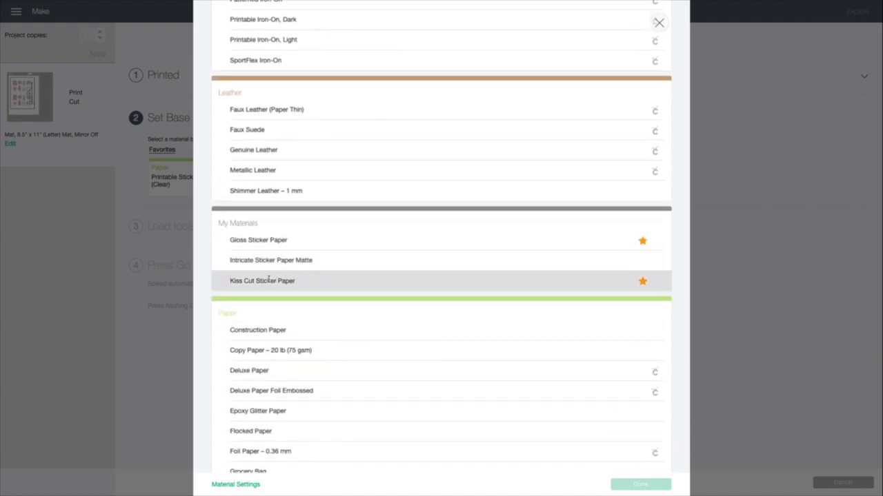
Open the material settings and locate the Kiss Cut Sticker Paper row among the custom materials
click(220, 485)
scroll(355, 151, down, 5)
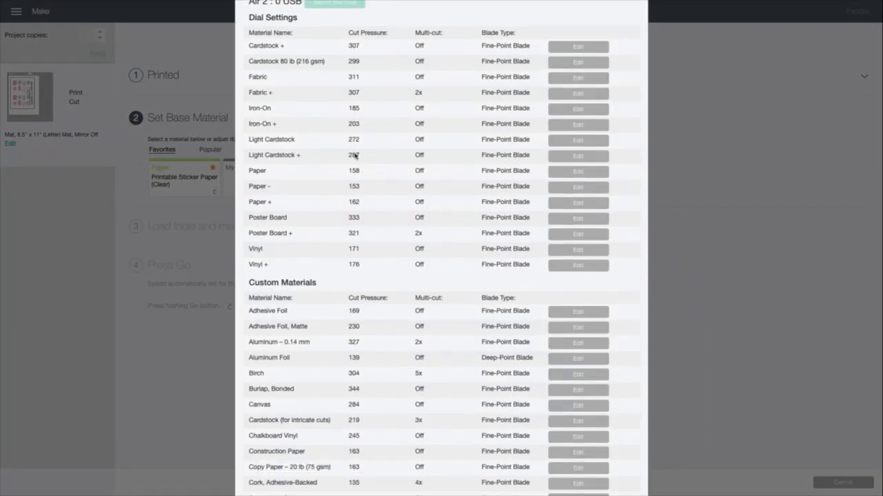
scroll(354, 153, down, 8)
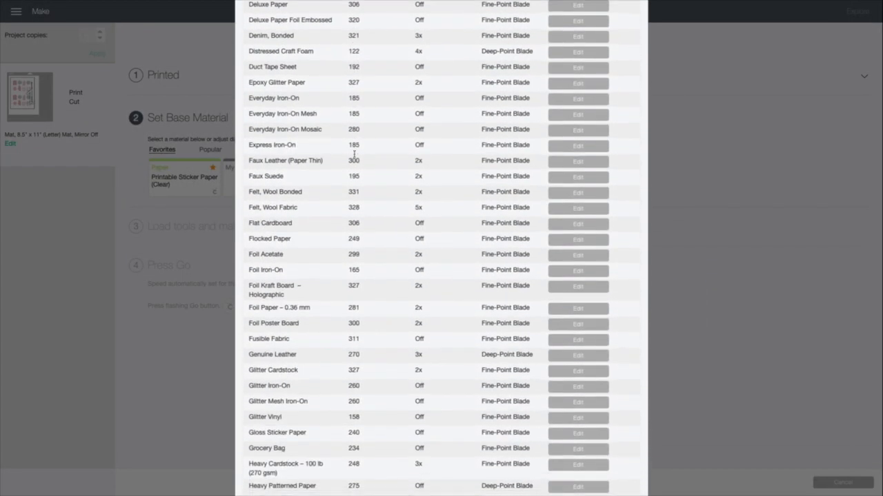
scroll(354, 154, down, 8)
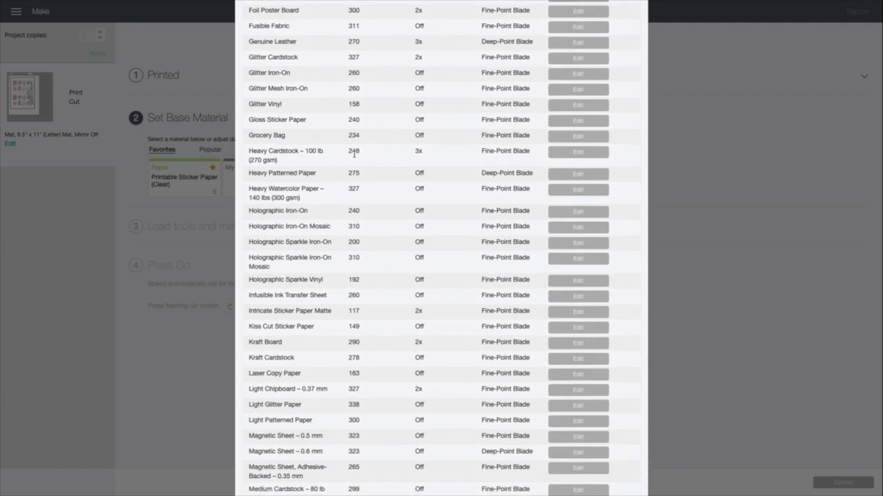
drag(532, 291, 243, 293)
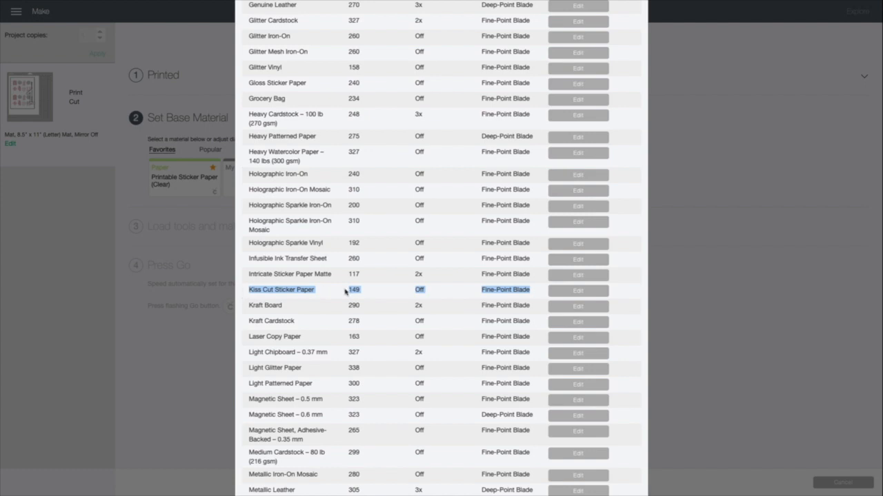
Examine the cut pressure, multi-cut and blade type options of Kiss Cut Sticker Paper without changing them
scroll(344, 291, up, 3)
scroll(344, 291, up, 9)
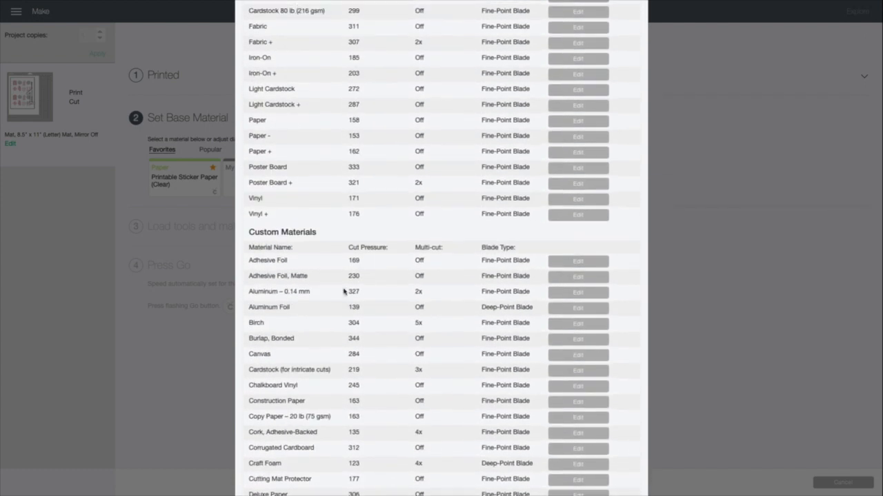
scroll(343, 291, down, 9)
scroll(343, 291, down, 5)
scroll(345, 292, up, 2)
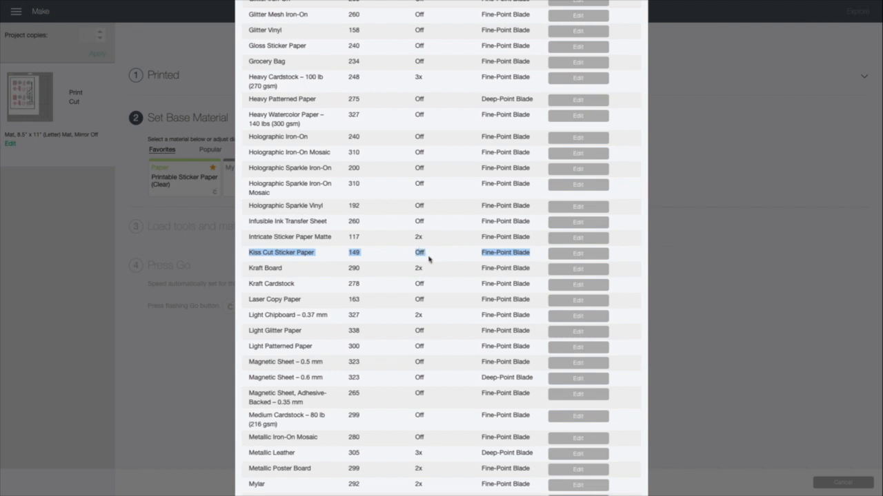
click(581, 254)
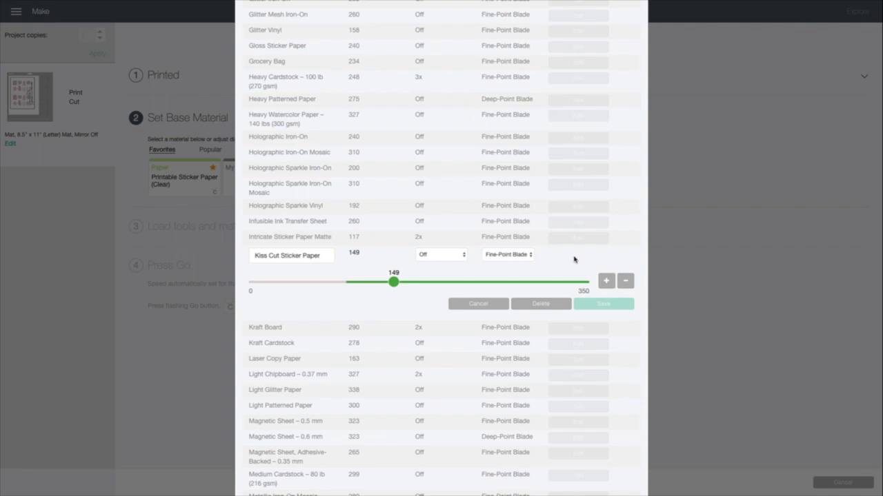
click(475, 304)
Add a new custom material named Kiss Cut Vinyl and save it
scroll(478, 304, down, 10)
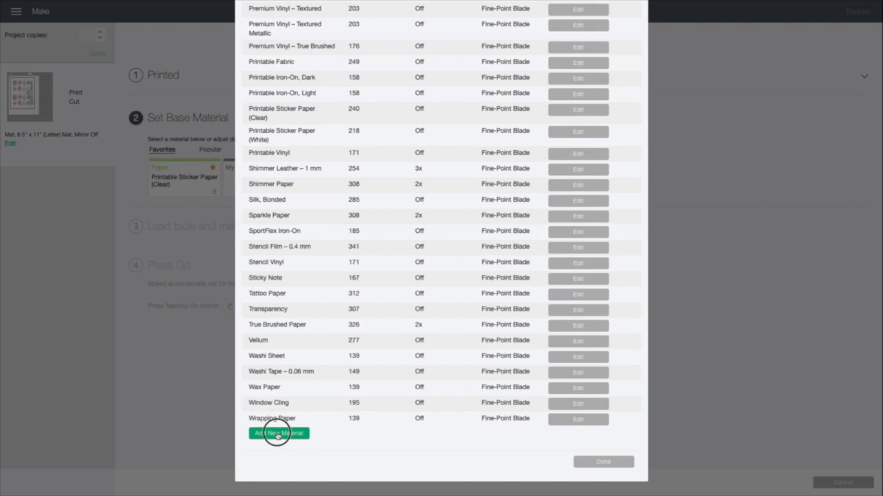
click(278, 434)
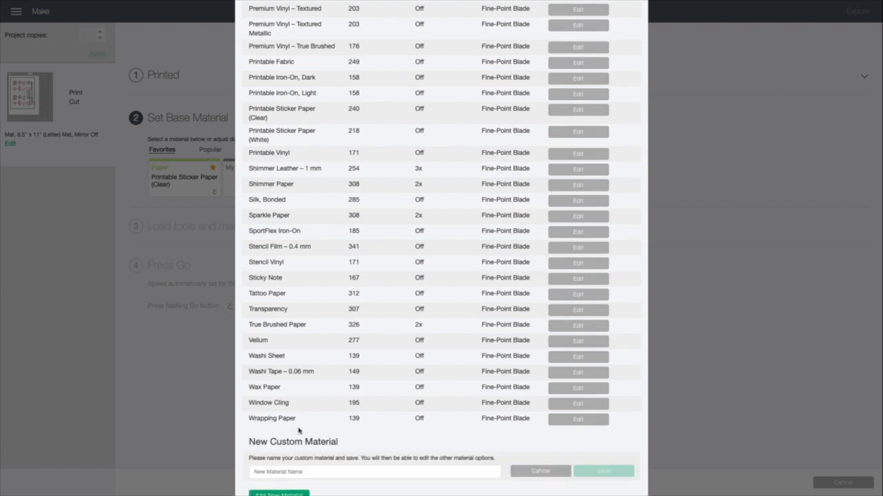
scroll(279, 429, down, 2)
click(297, 409)
text(Kiss Cut B)
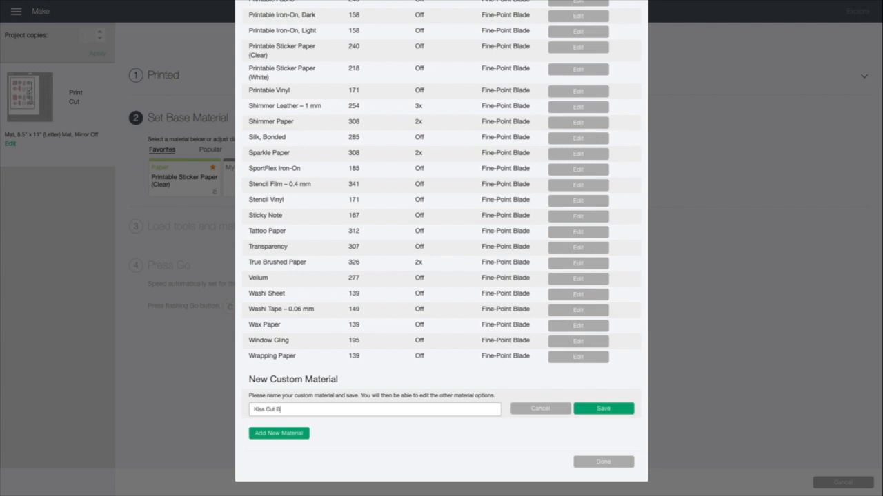
key(BackSpace)
text(Vin)
key(BackSpace)
text(nyl)
click(616, 409)
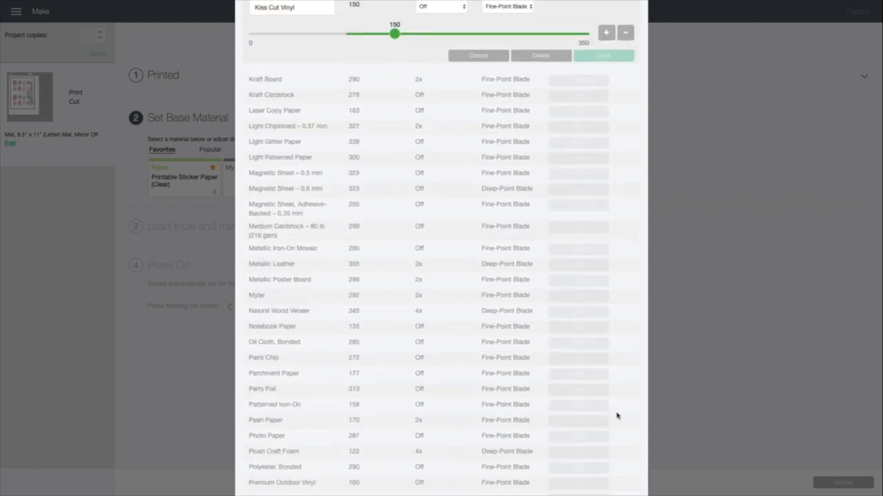
Try a 3x multi-cut and an adjusted cut pressure on Kiss Cut Vinyl, and discard the edits
scroll(378, 221, up, 8)
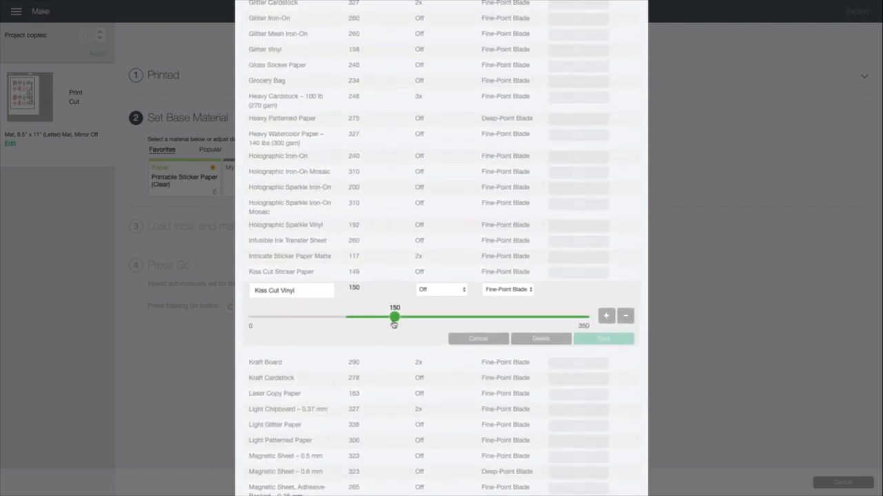
click(445, 292)
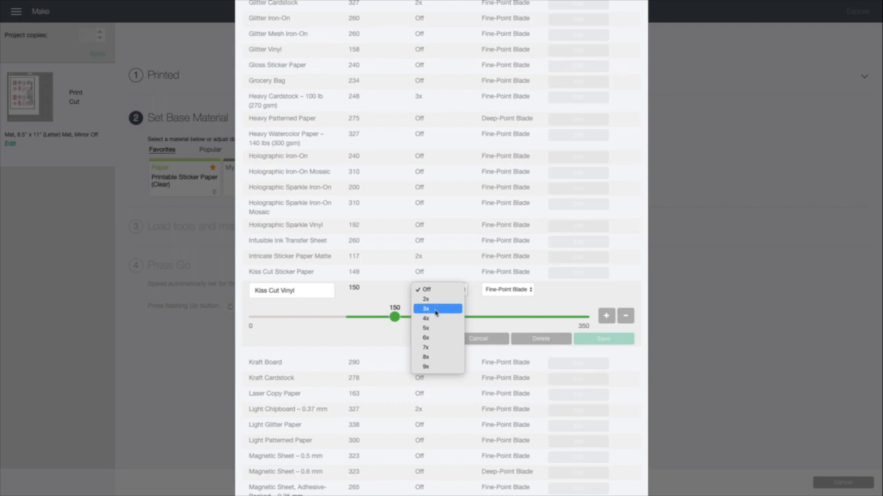
click(435, 309)
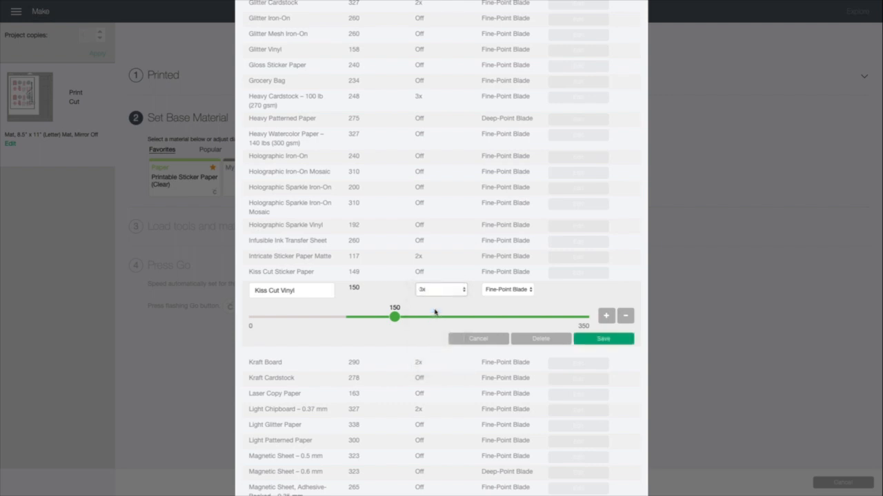
click(437, 290)
click(437, 279)
drag(395, 315, 393, 317)
click(461, 340)
Set the base material to the favorite Kiss Cut Sticker Paper and open its pressure options
scroll(461, 343, down, 10)
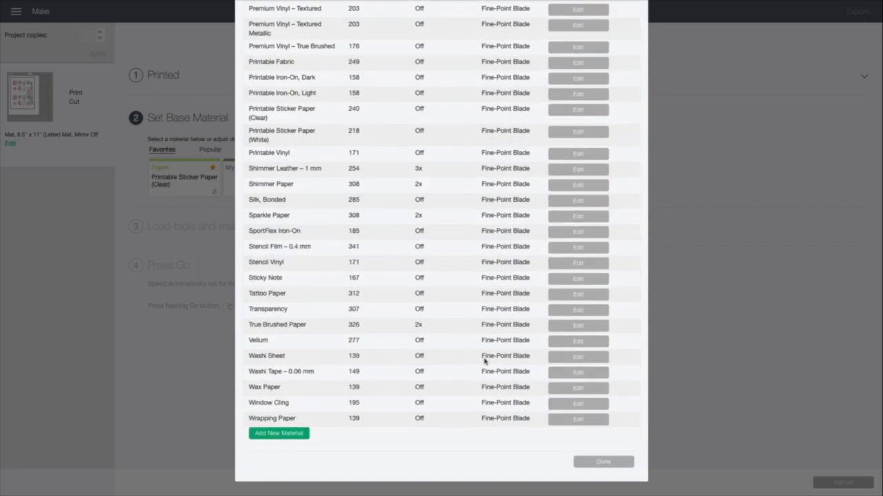
click(604, 463)
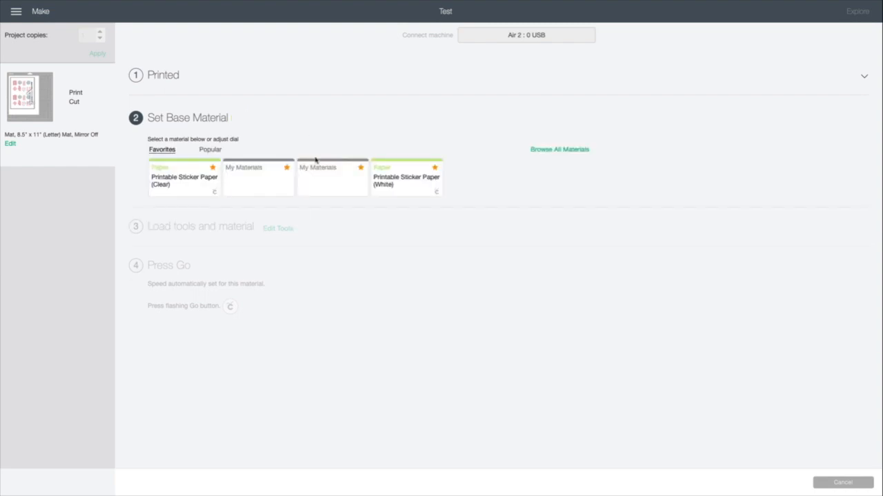
click(316, 180)
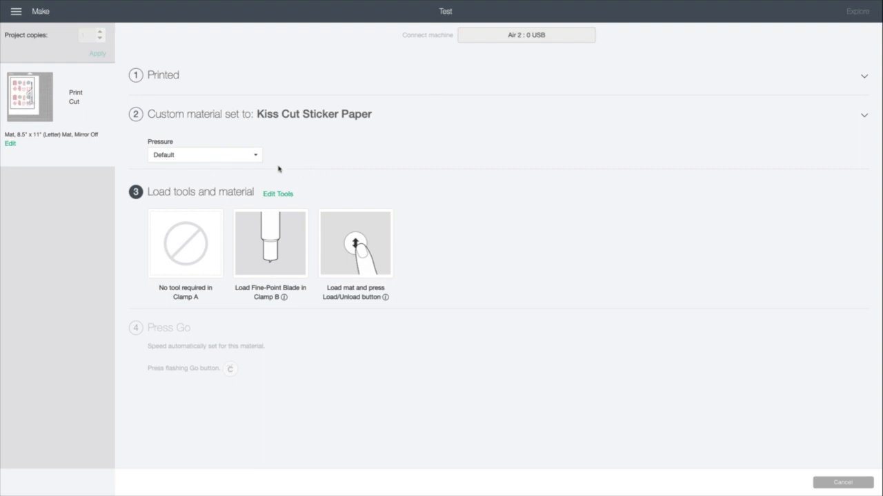
click(230, 163)
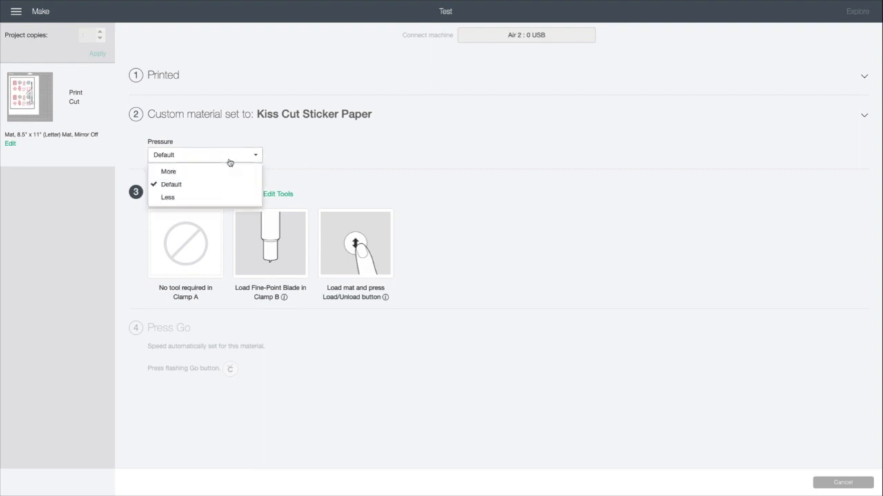